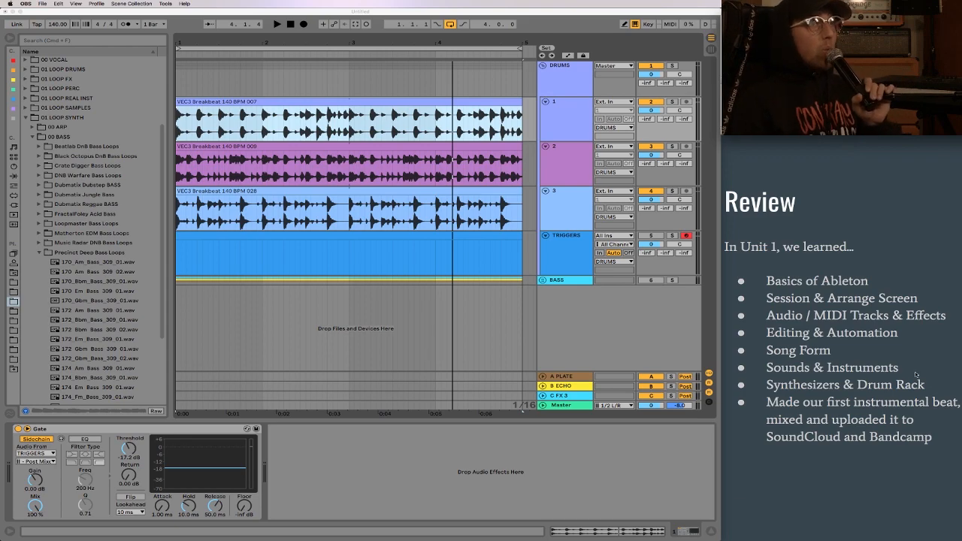
Solo the drum loop on track 1 and play it back on its own.
click(831, 328)
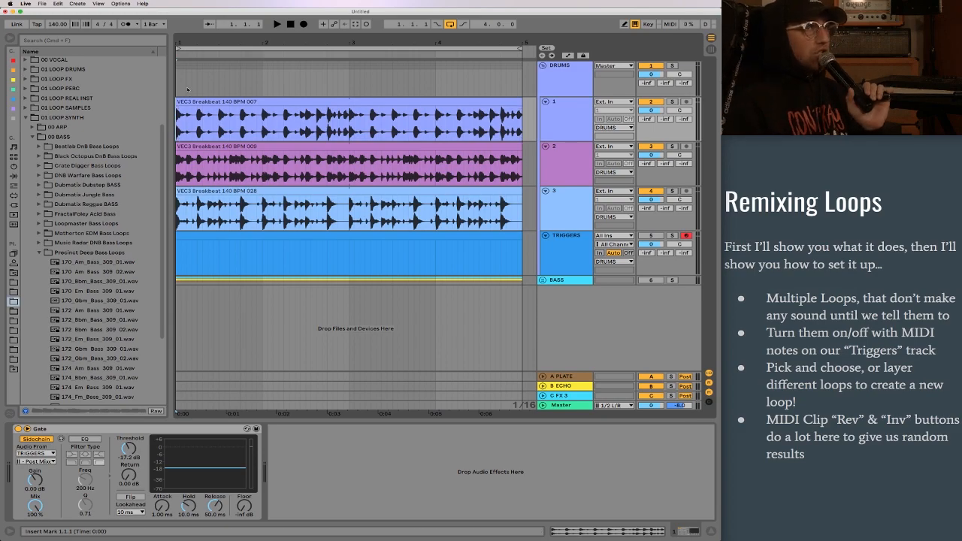
click(474, 101)
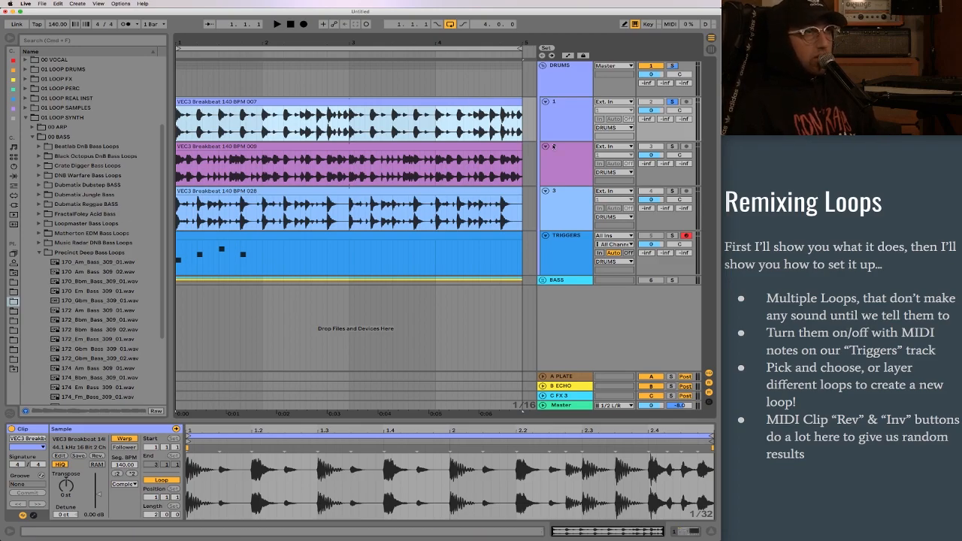
key(space)
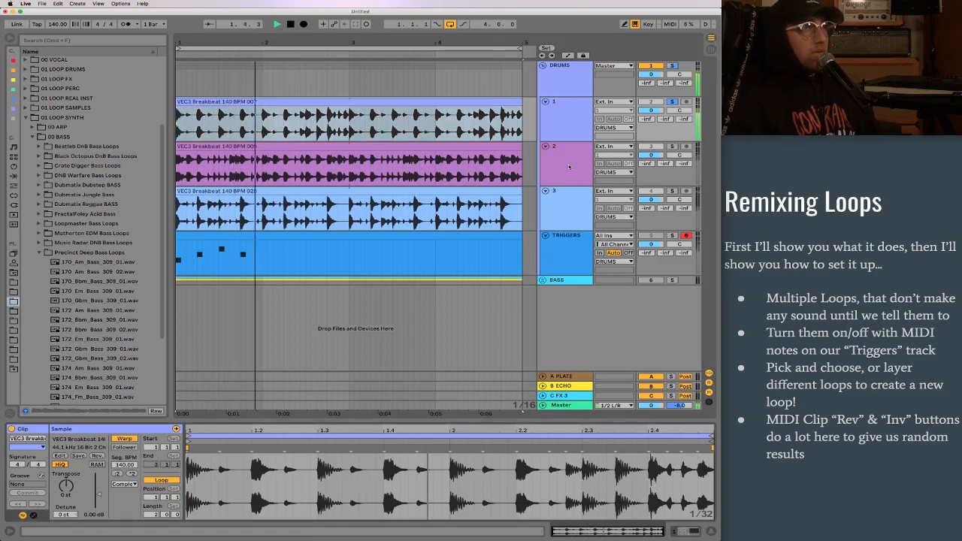
click(570, 166)
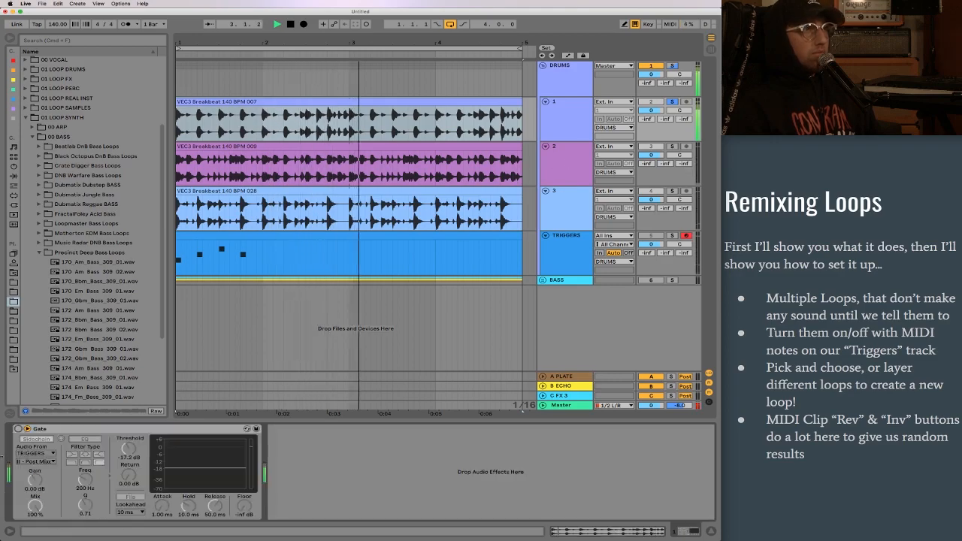
key(space)
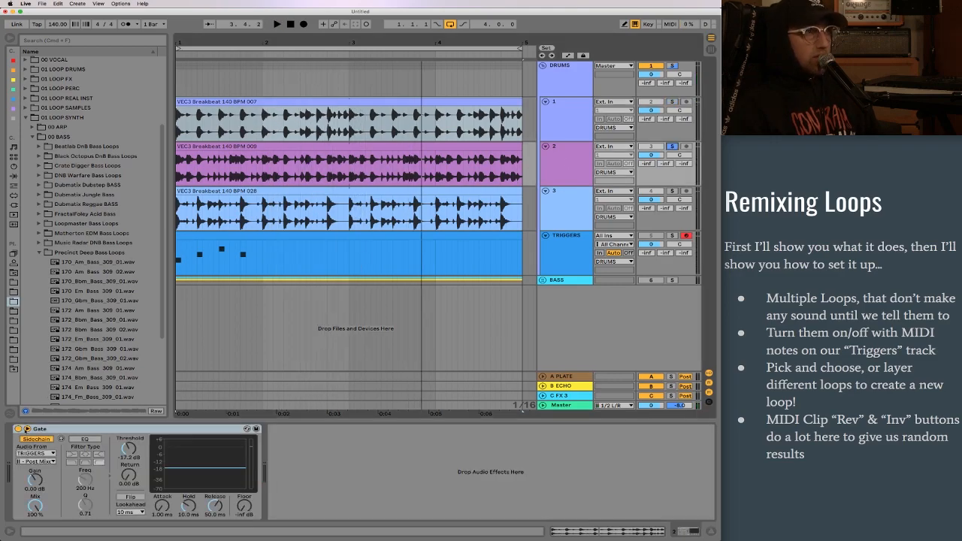
Play the soloed loop on track 2 with its Gate bypassed, then re-enable the Gate.
click(18, 430)
key(space)
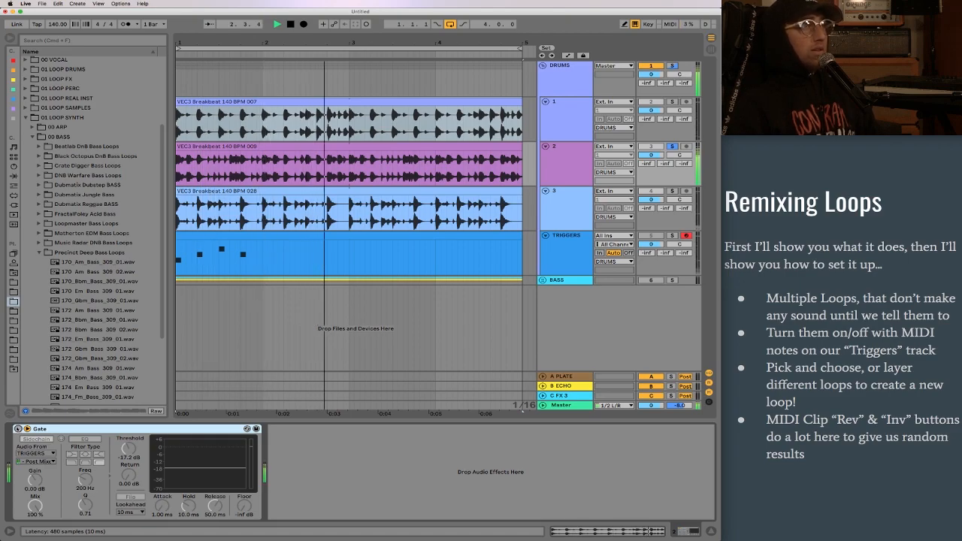
key(space)
click(18, 429)
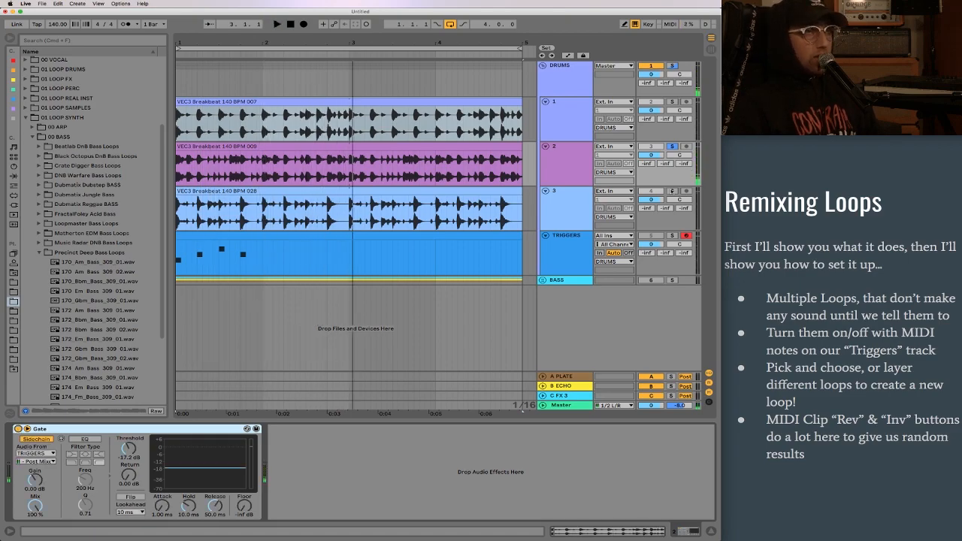
Solo track 3 and play its loop with the Gate bypassed, then re-enable the Gate.
click(672, 191)
click(565, 209)
click(19, 429)
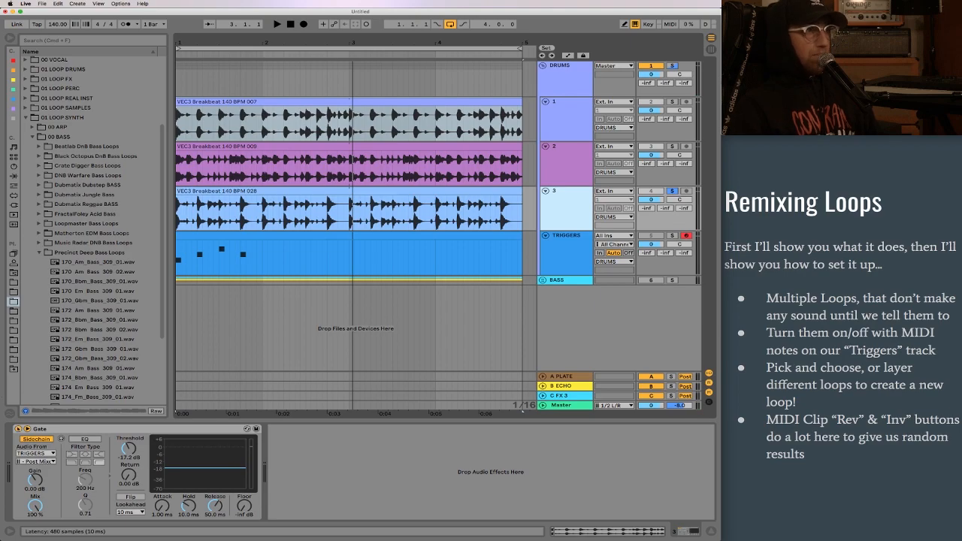
key(space)
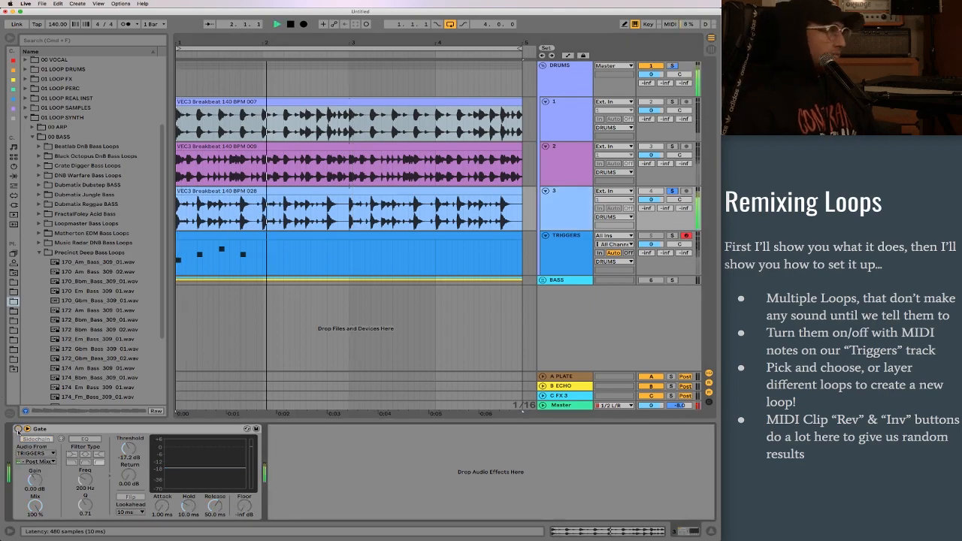
click(18, 429)
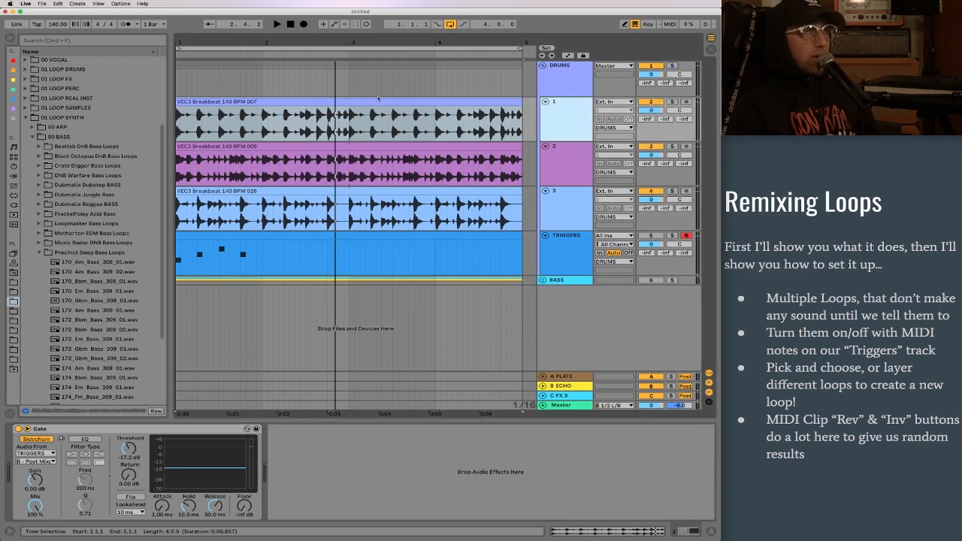
Play all three gated loops together, then open the TRIGGERS clip's notes and preview the trigger pads.
click(380, 101)
key(space)
key(space)
click(205, 239)
click(208, 235)
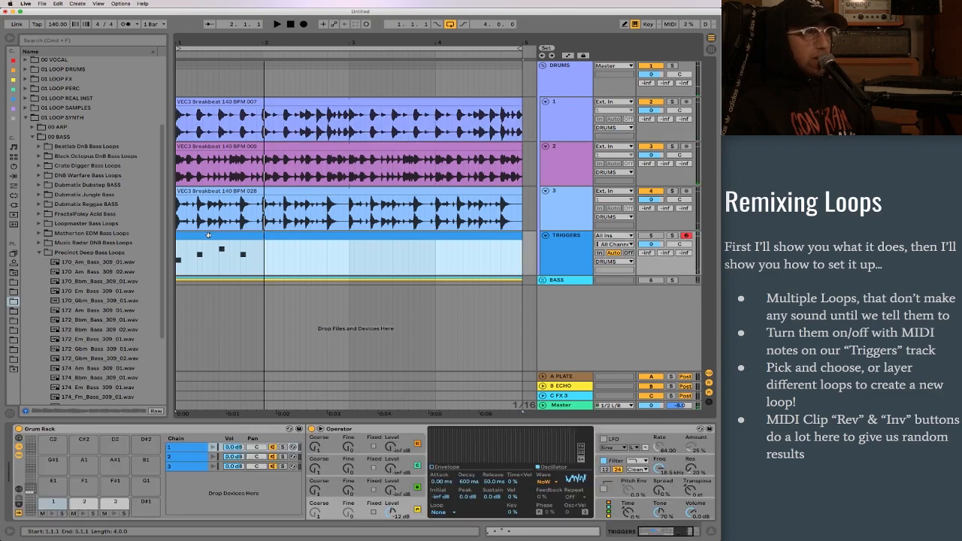
double_click(208, 236)
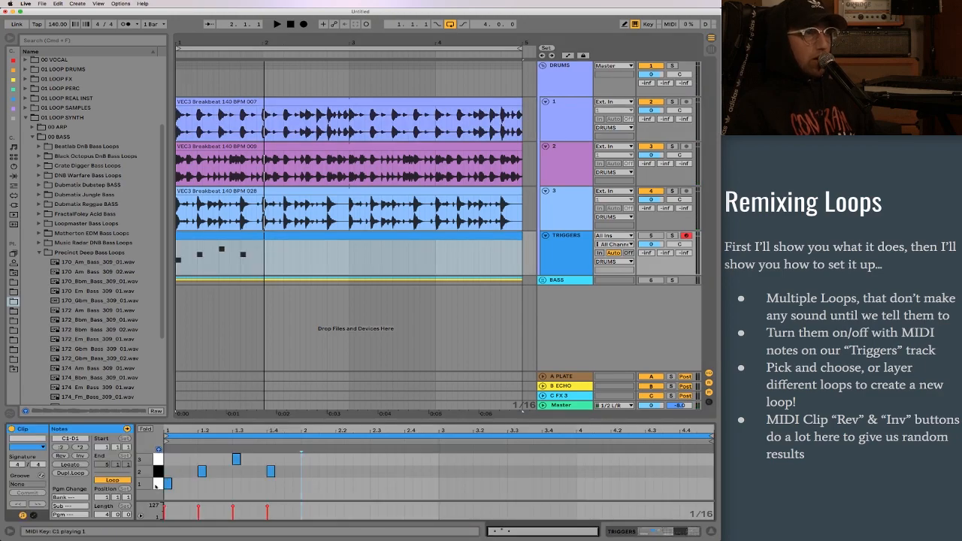
click(157, 472)
click(236, 459)
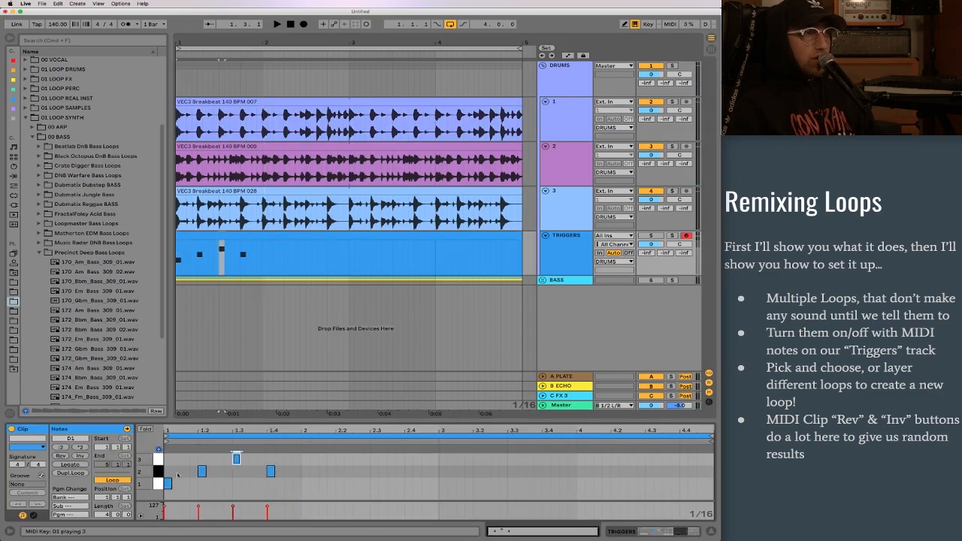
Fill bar 2 of the TRIGGERS clip with pad 3 notes on 2.1 and 2.4 and pad 2 notes on 2.2 and 2.3.
double_click(304, 459)
double_click(339, 471)
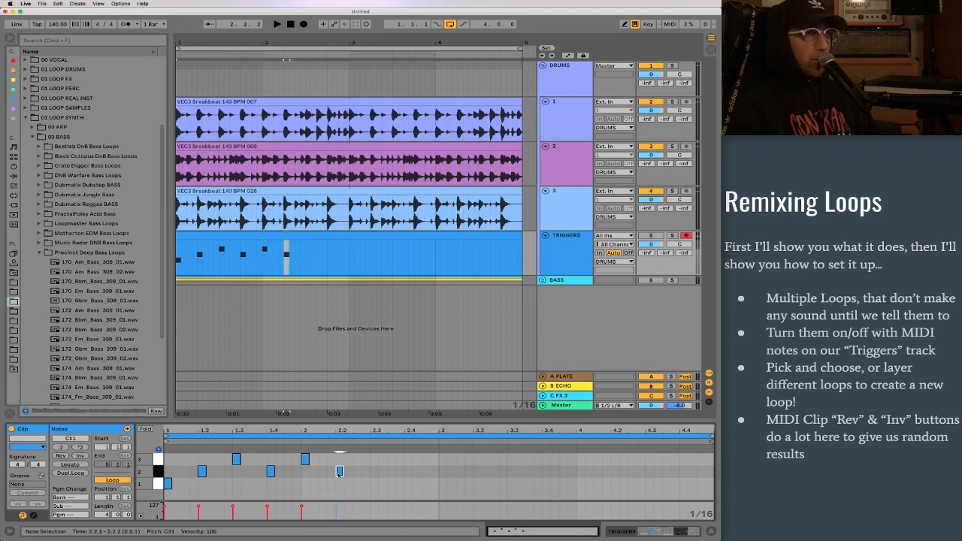
double_click(374, 472)
double_click(409, 459)
Fill bar 3 with a one-beat pad 2 note, short pad 1 and pad 2 notes, a longer pad 3 note on 3.4 and a closing pad 2 note.
double_click(443, 471)
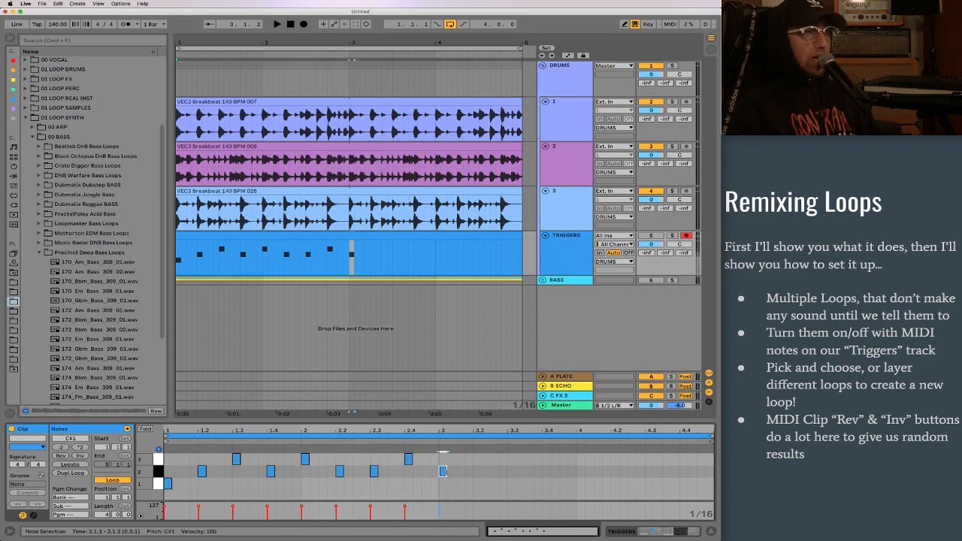
drag(443, 472, 473, 471)
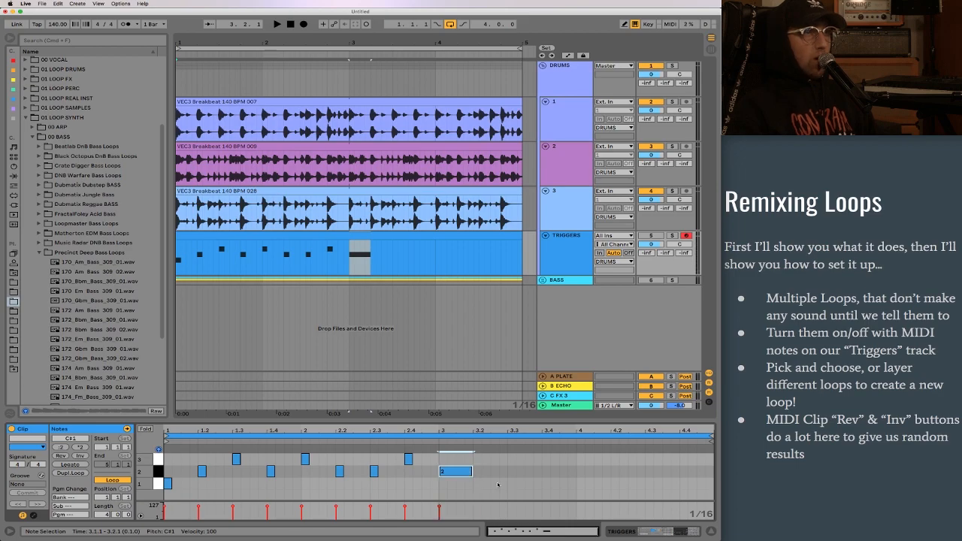
double_click(494, 483)
double_click(512, 471)
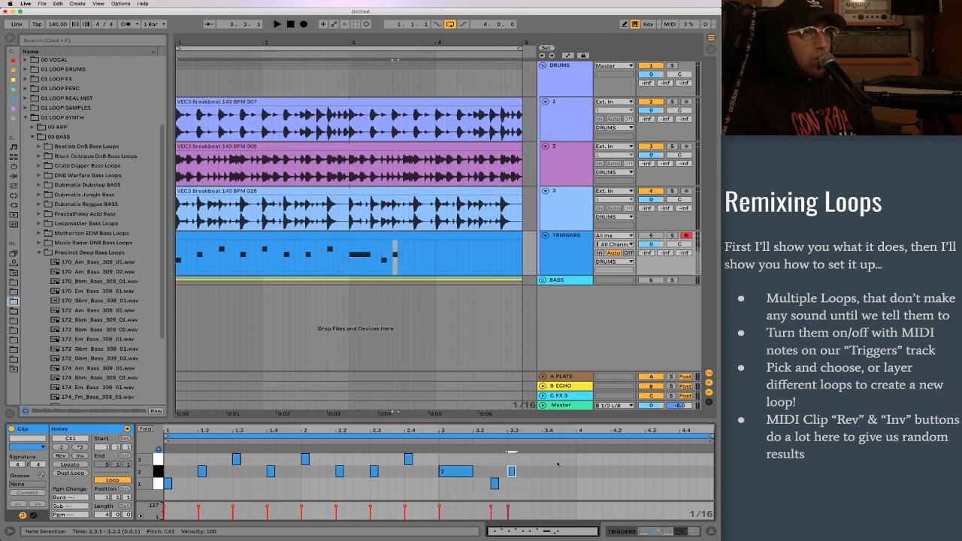
double_click(546, 458)
drag(547, 459, 569, 460)
double_click(572, 471)
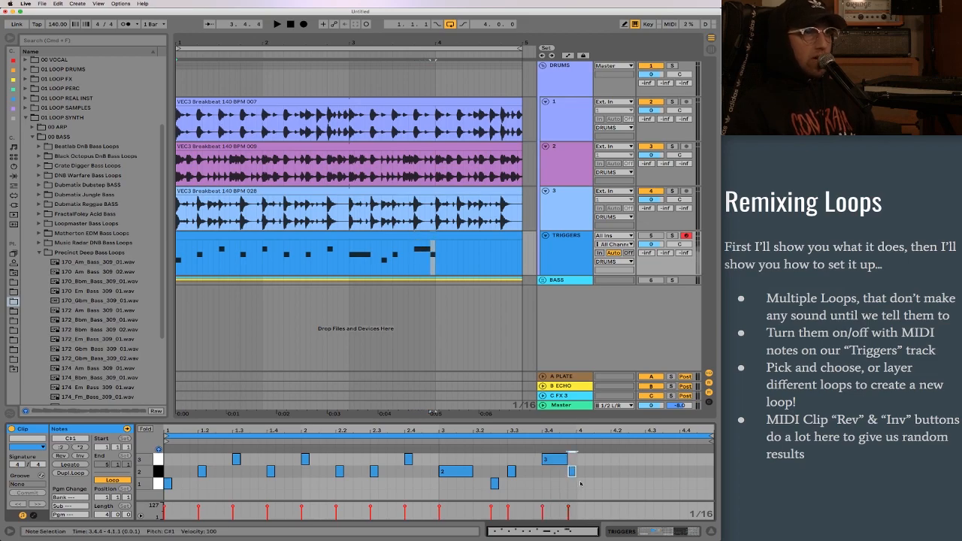
Fill bar 4 with sixteenth notes on pads 1, 2, 3, 2 and longer pad 1 and pad 3 notes on 4.2 and 4.3, and play the pattern.
double_click(580, 484)
double_click(589, 471)
double_click(598, 459)
double_click(606, 471)
click(616, 486)
double_click(616, 484)
drag(625, 483, 686, 458)
double_click(650, 458)
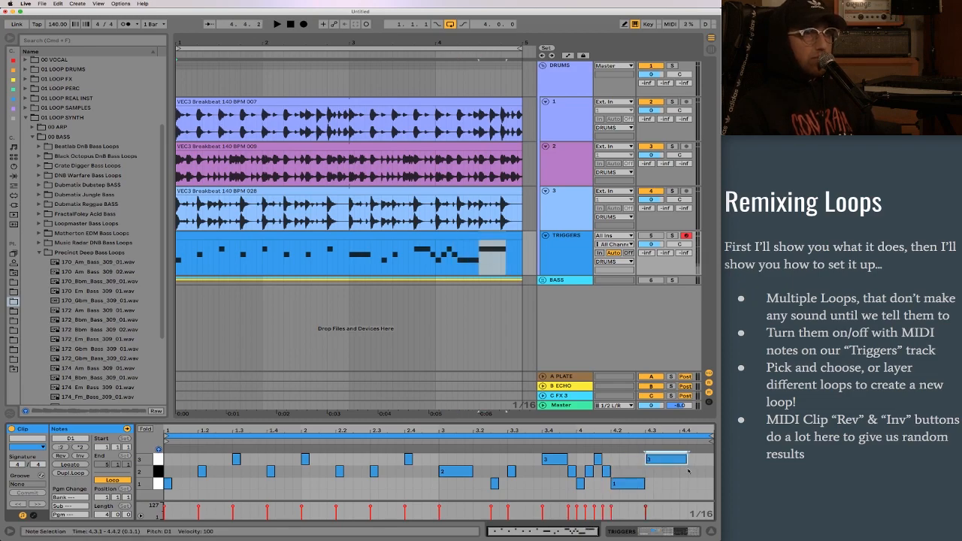
key(space)
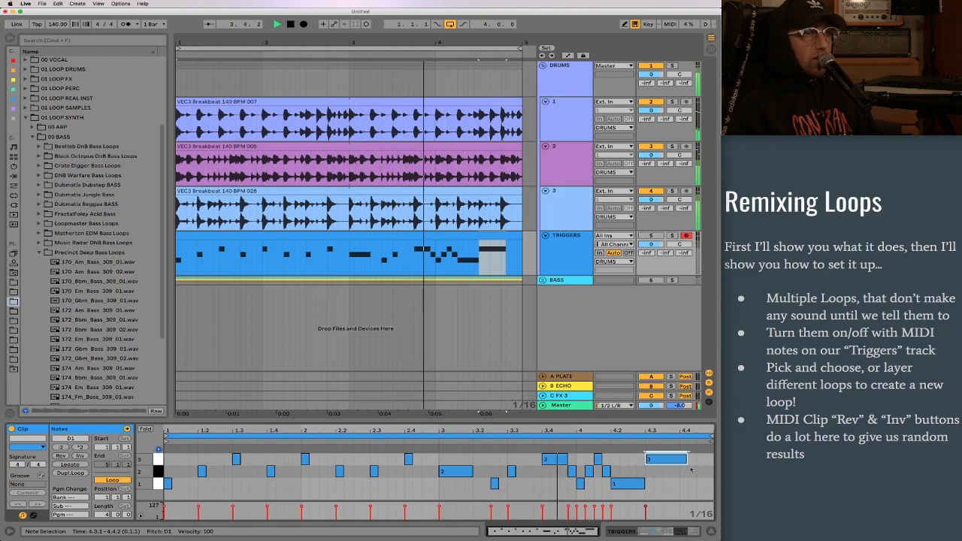
key(space)
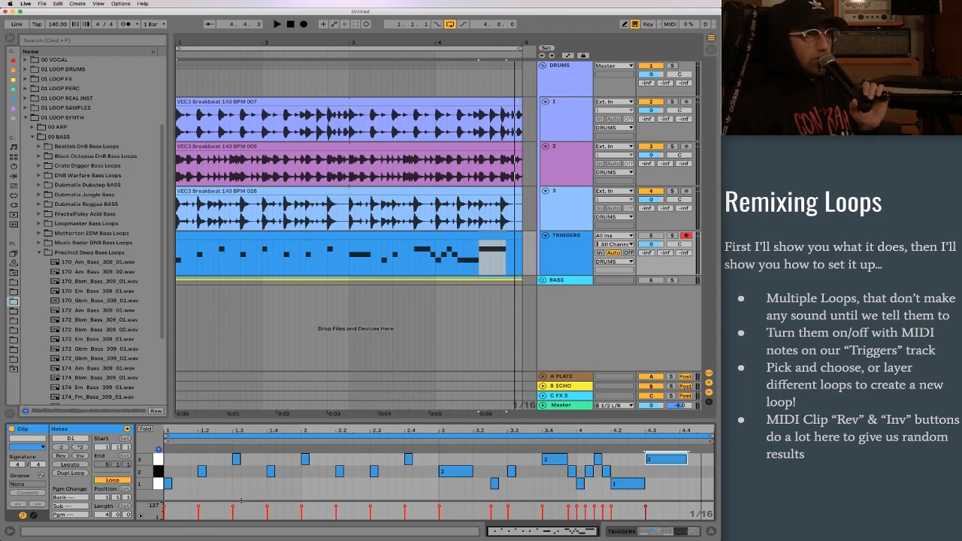
Layer a pad 3 note on 1.2 and a pad 1 note on 1.4 with the existing pad 2 notes, and play the result.
double_click(201, 460)
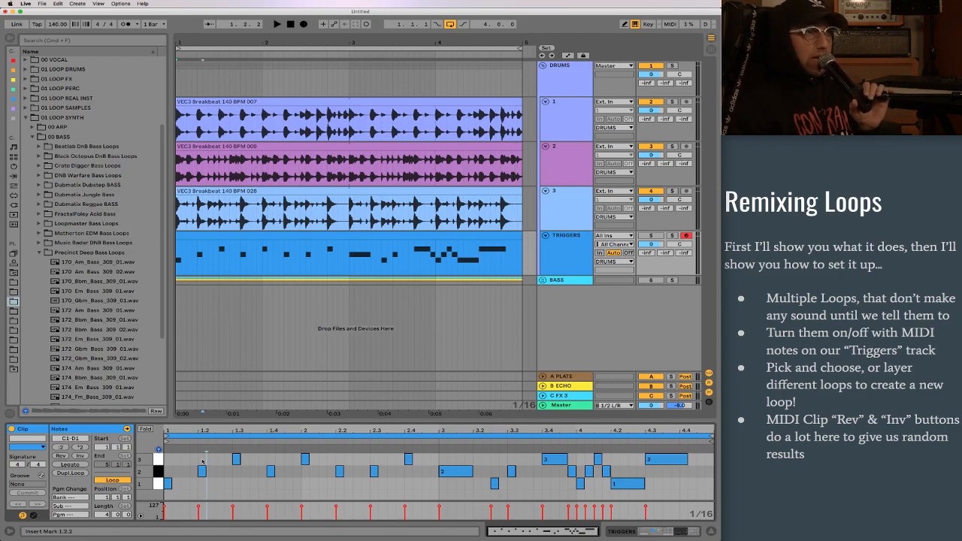
double_click(236, 484)
double_click(236, 483)
double_click(271, 483)
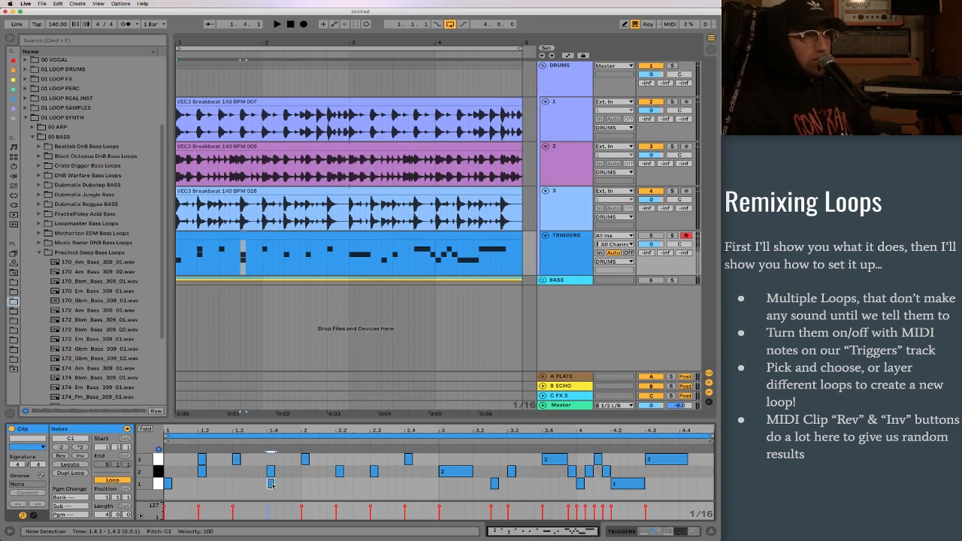
key(space)
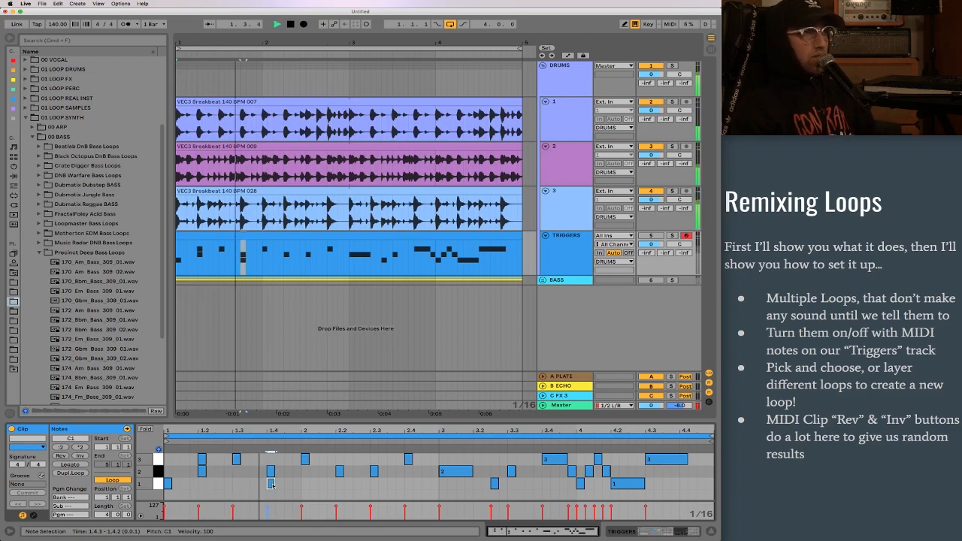
click(341, 483)
key(space)
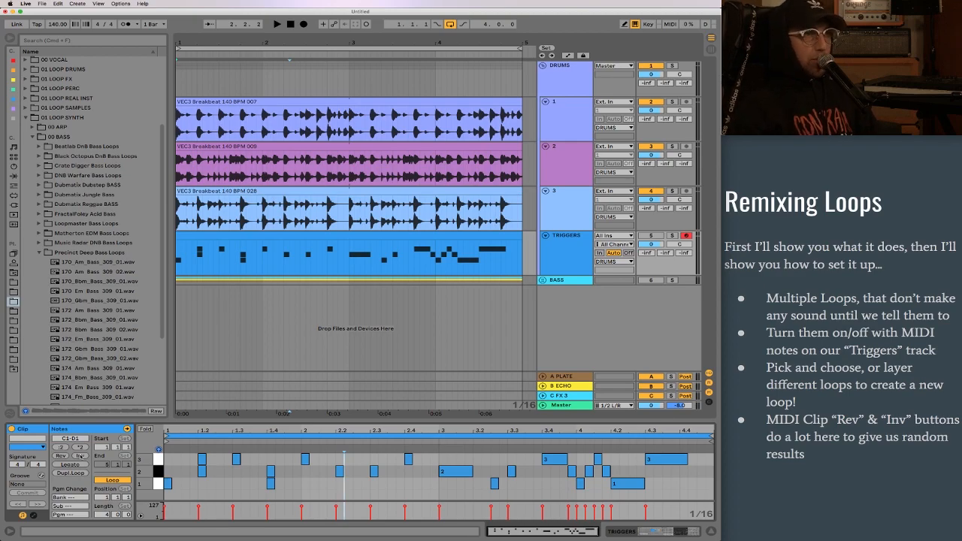
During playback, invert and reverse the trigger notes twice each, then make all the notes legato.
key(space)
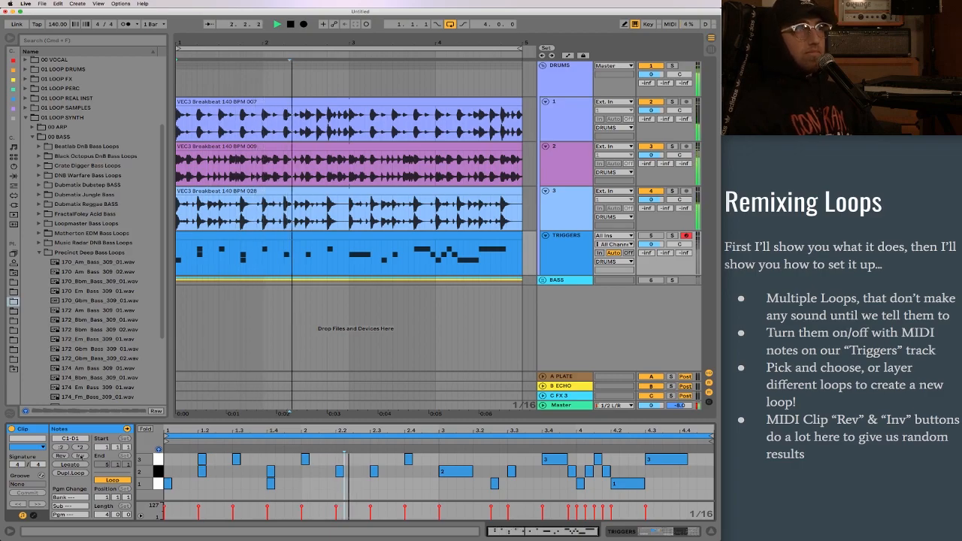
click(79, 456)
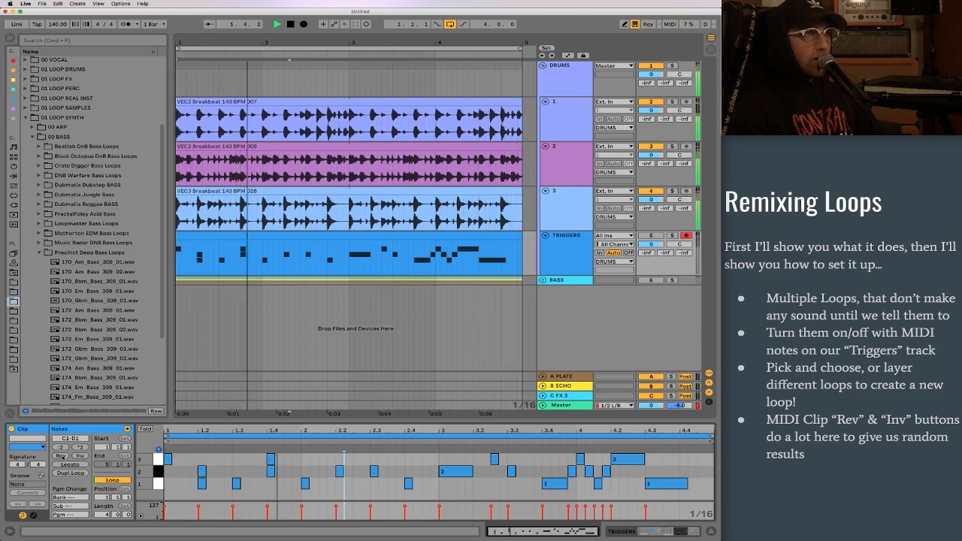
click(61, 455)
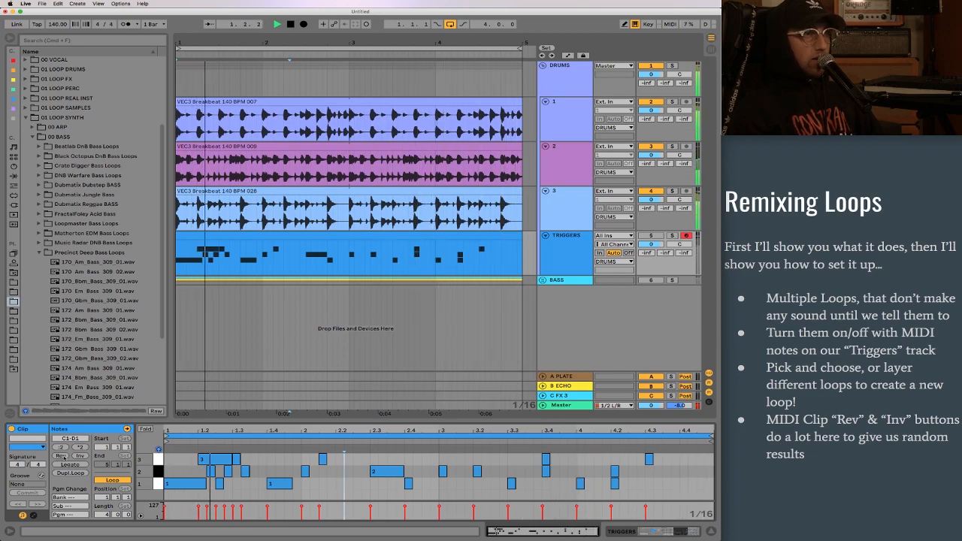
click(82, 455)
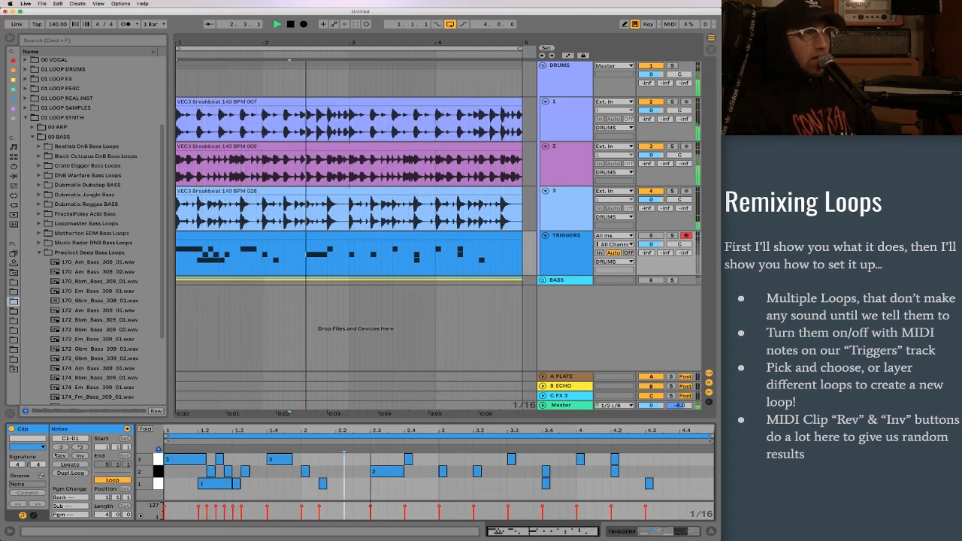
click(60, 456)
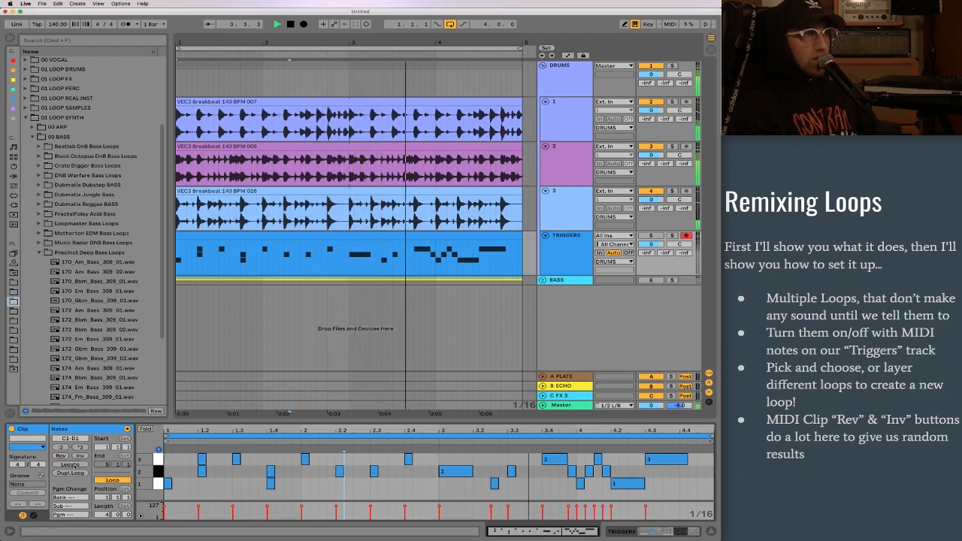
click(73, 465)
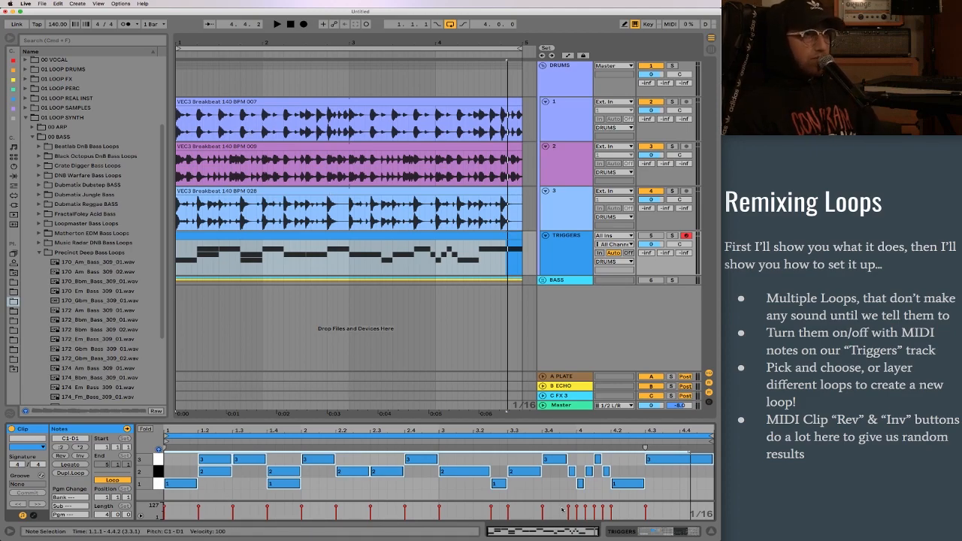
Delete every note in the TRIGGERS clip and set the note grid to 1/8.
drag(708, 494, 165, 457)
key(Delete)
key(super+2)
Fill bar 1 of the TRIGGERS clip with eighth notes on pads 1, 2, 1, 3, 1, 1 and a quarter note on pad 3.
click(174, 485)
double_click(174, 485)
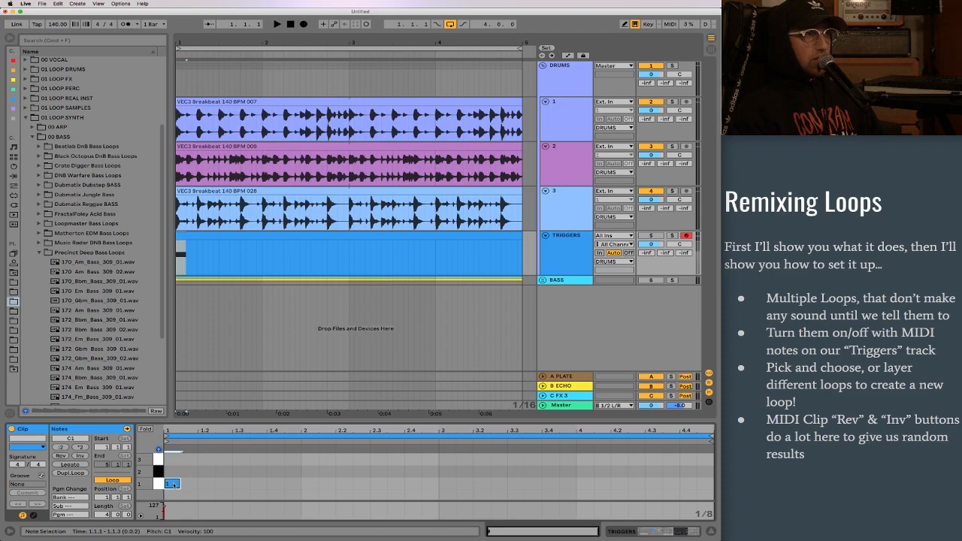
double_click(190, 472)
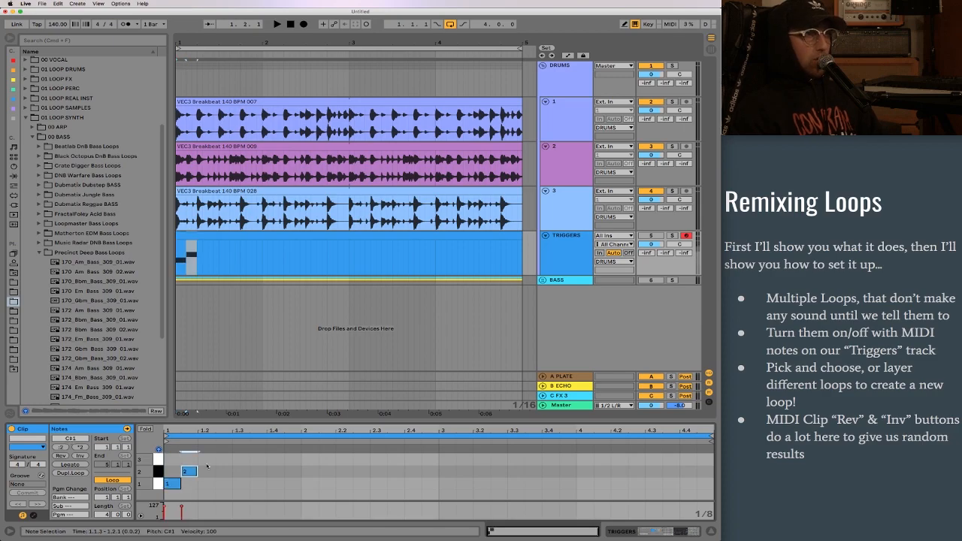
double_click(207, 483)
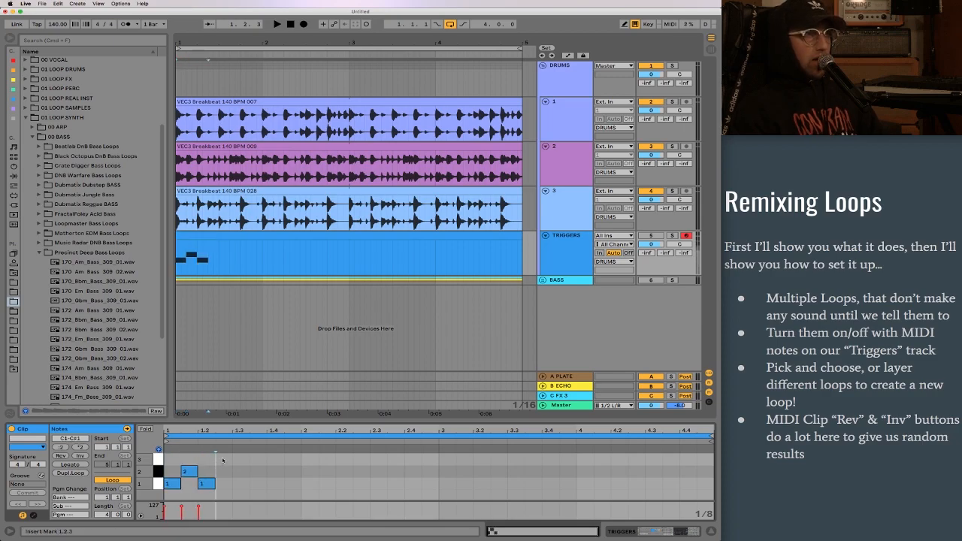
double_click(224, 459)
key(space)
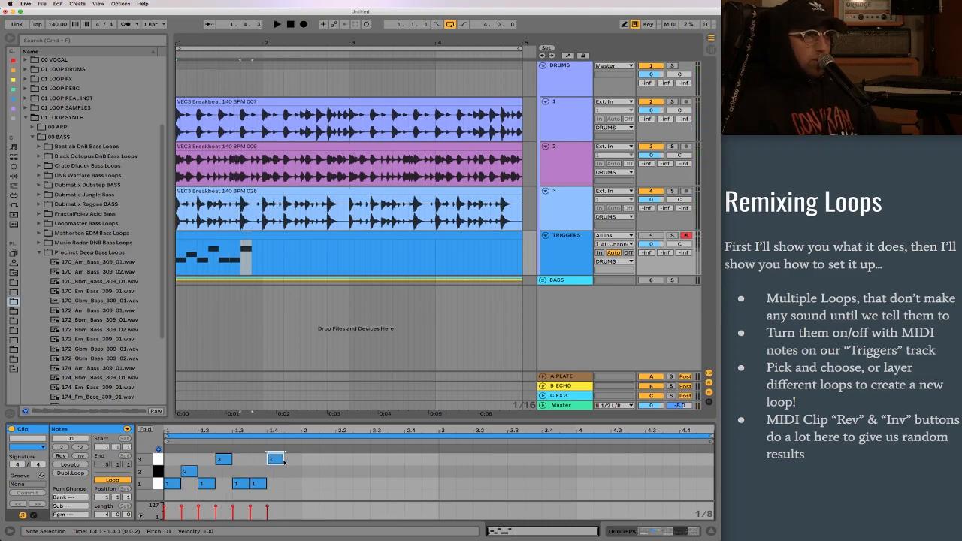
drag(281, 460, 287, 462)
key(space)
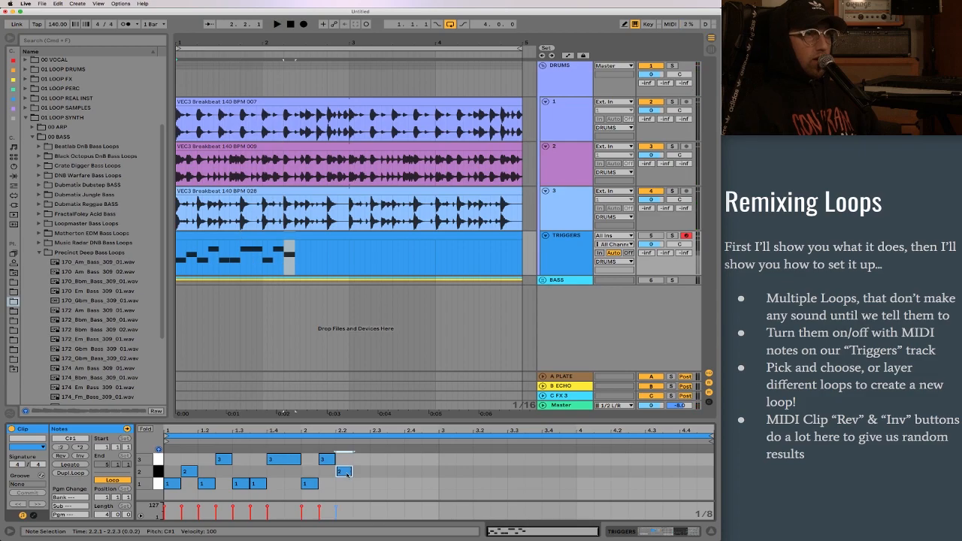
Fill bar 2 with eighths on pads 1 and 3, a pad 2 quarter, a pad 1 eighth, a pad 3 quarter and a pad 2 eighth, and play it.
drag(347, 473, 369, 473)
click(378, 483)
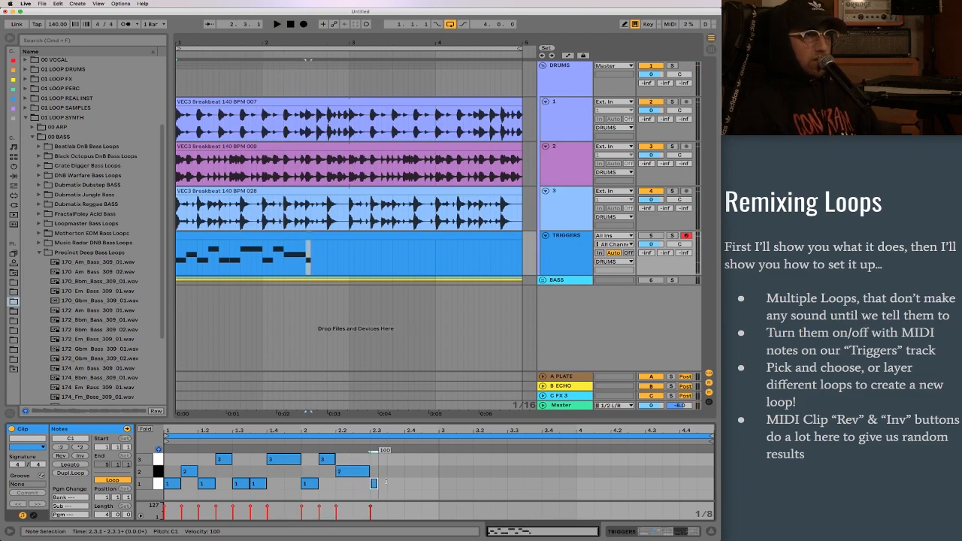
double_click(398, 461)
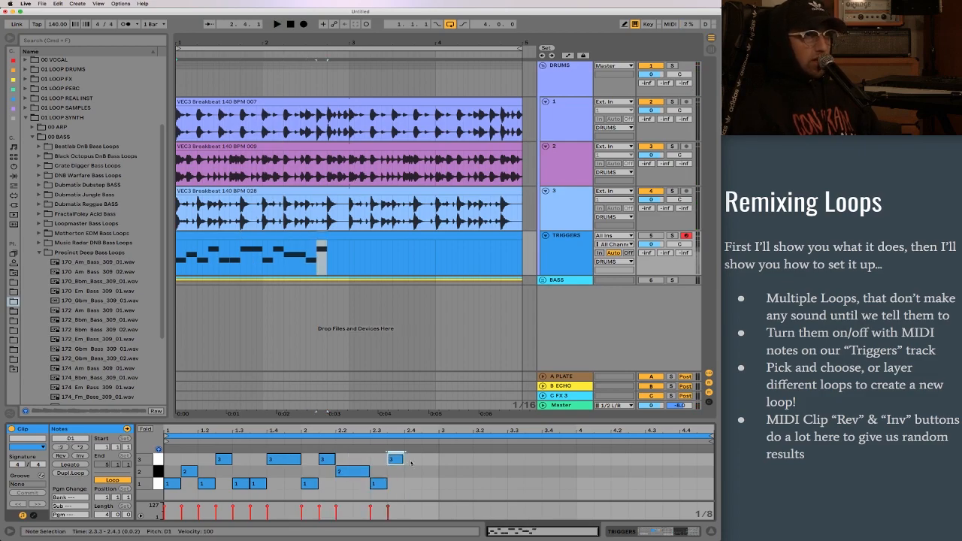
key(space)
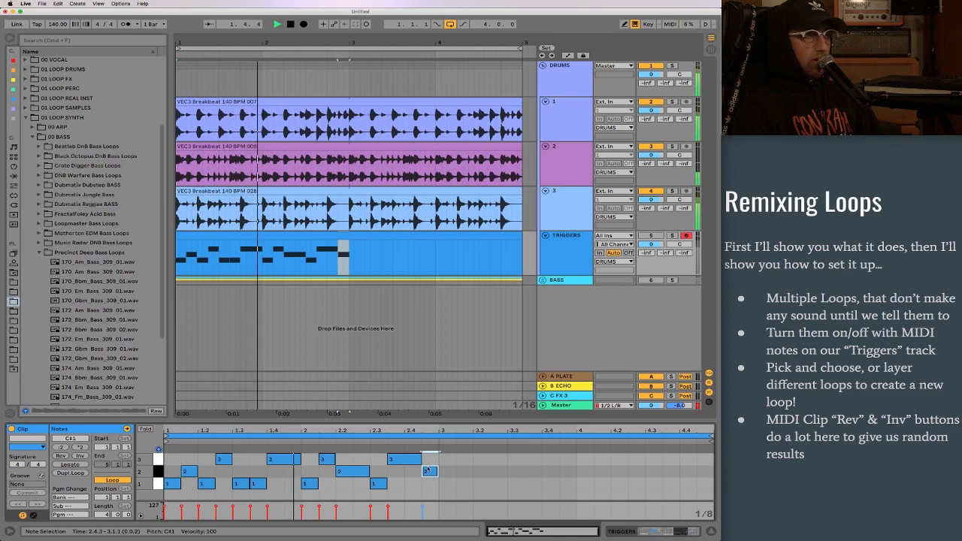
key(space)
Duplicate the two-bar trigger pattern into bars 3 and 4, invert the copied notes, and play the result.
drag(432, 488, 176, 458)
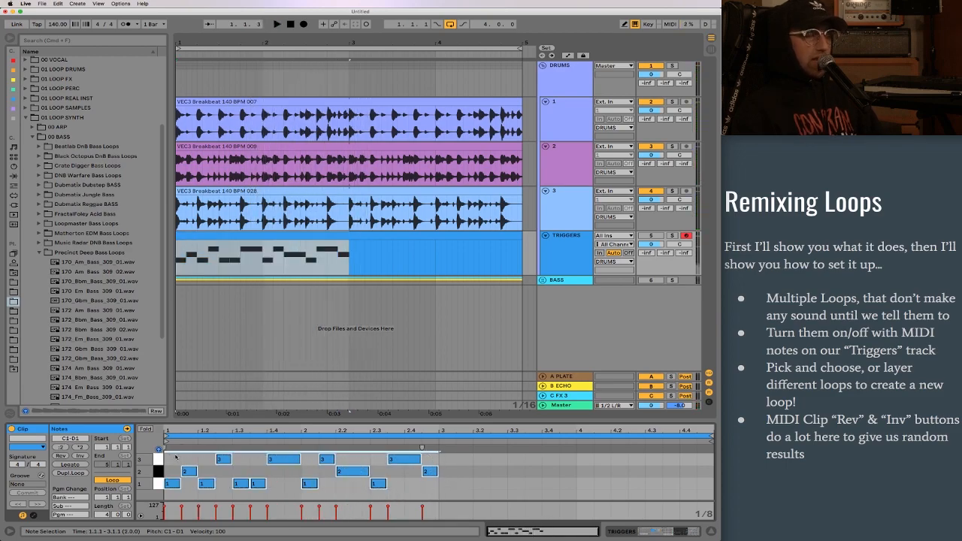
key(super+d)
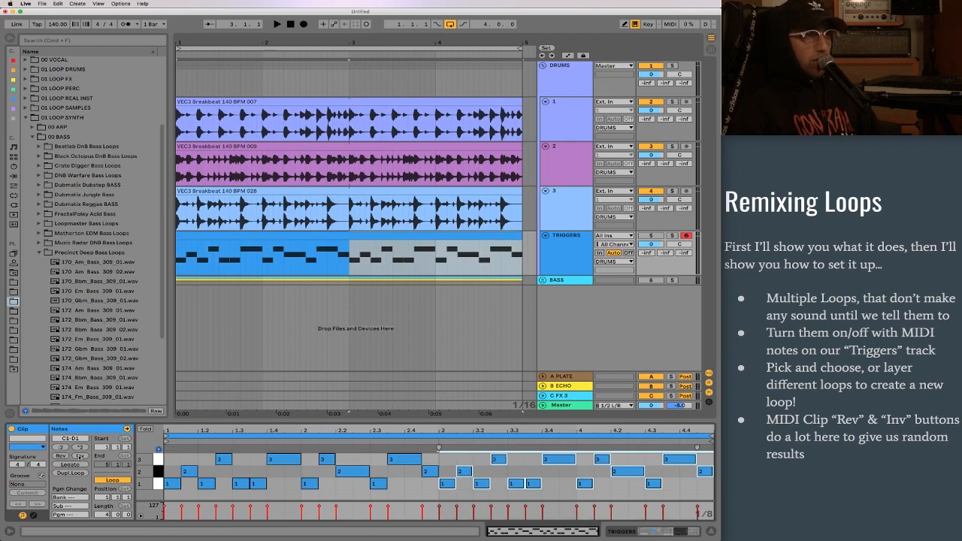
click(79, 456)
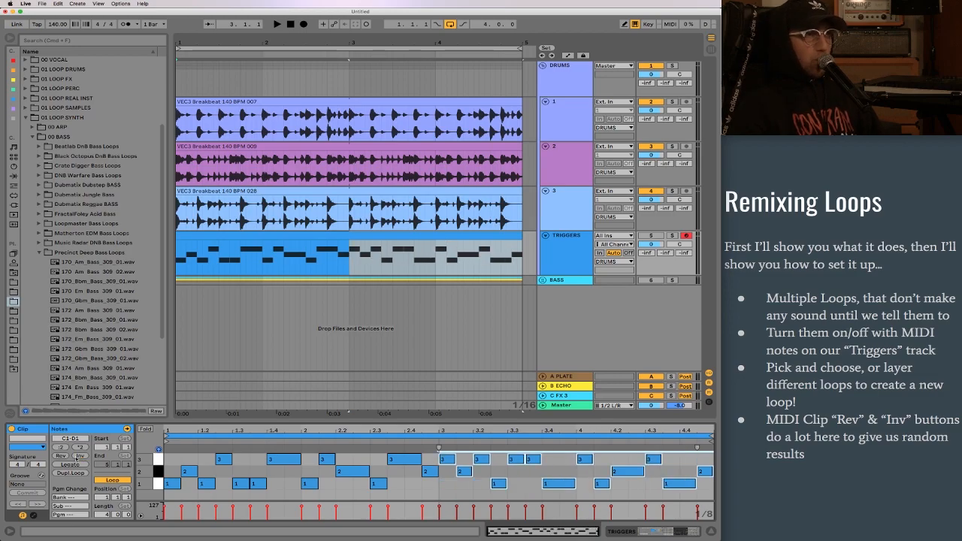
key(space)
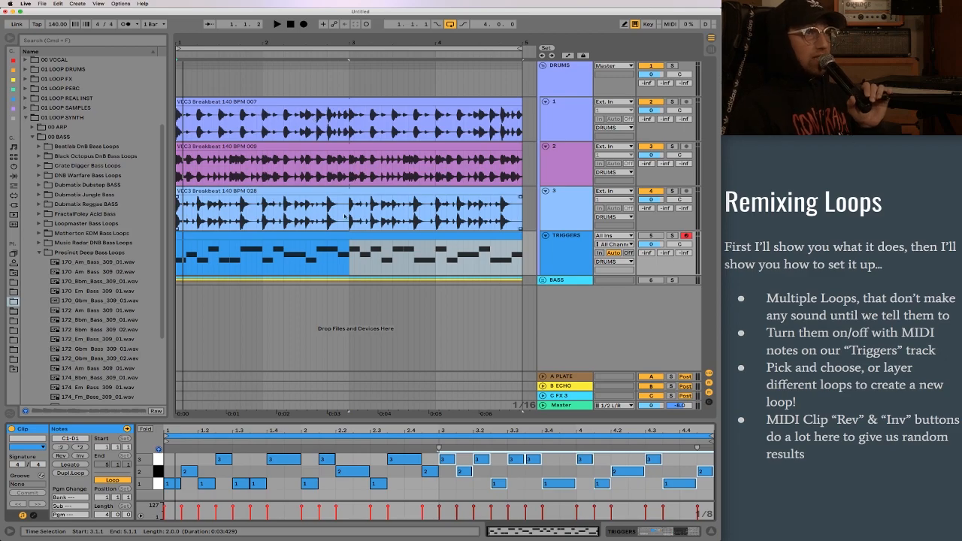
Collapse the DRUMS group and expand the BASS group.
click(543, 65)
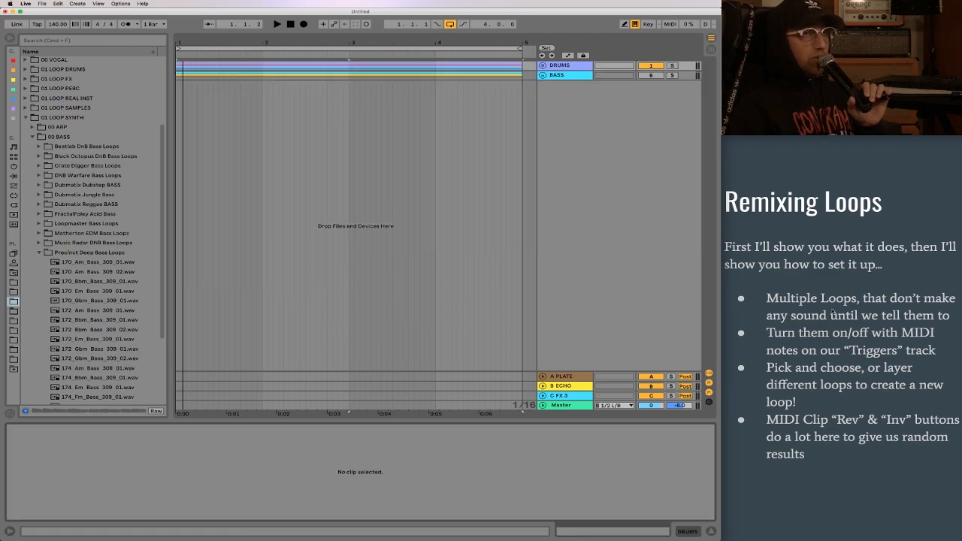
click(832, 314)
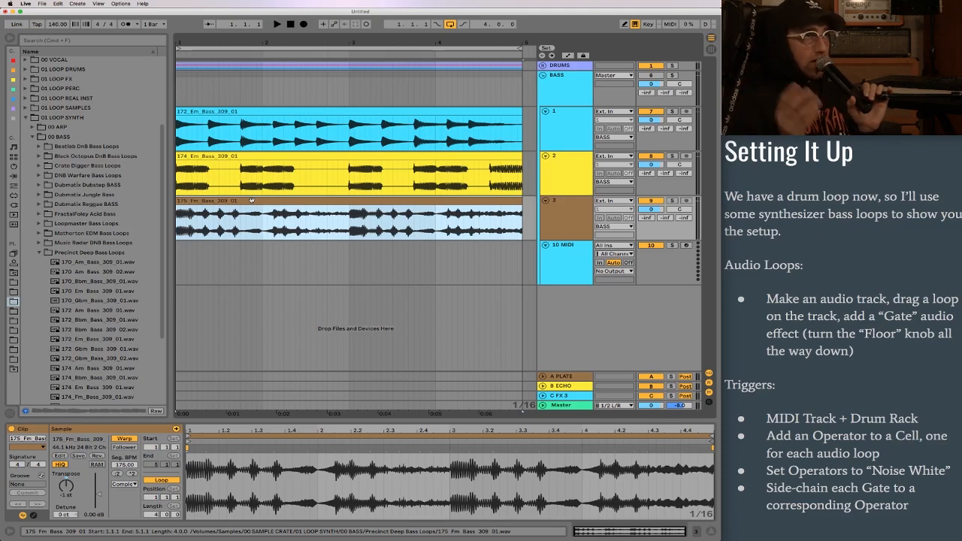
Examine the three bass loop clips and their separate audio tracks in the BASS group.
click(271, 214)
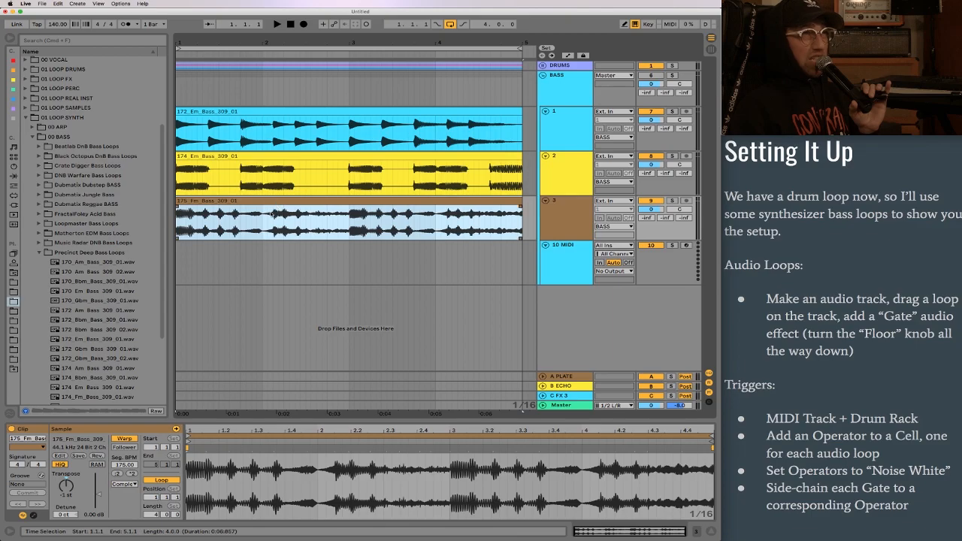
click(224, 156)
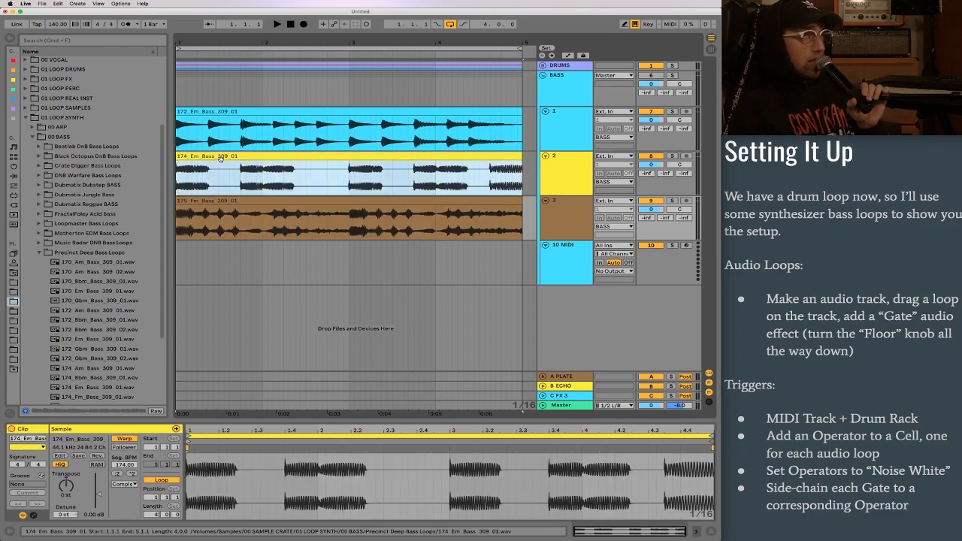
click(223, 112)
click(225, 201)
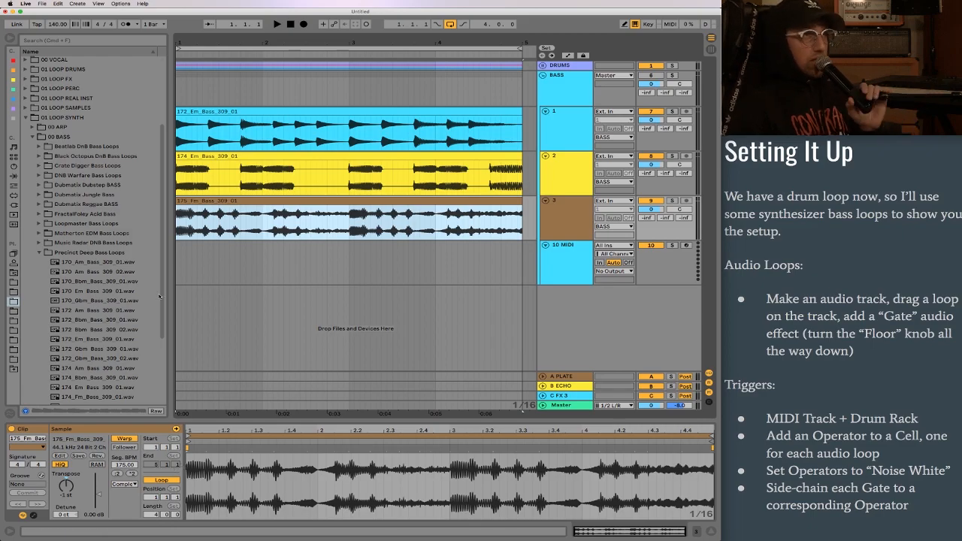
click(568, 171)
click(566, 214)
click(563, 185)
click(561, 140)
click(570, 177)
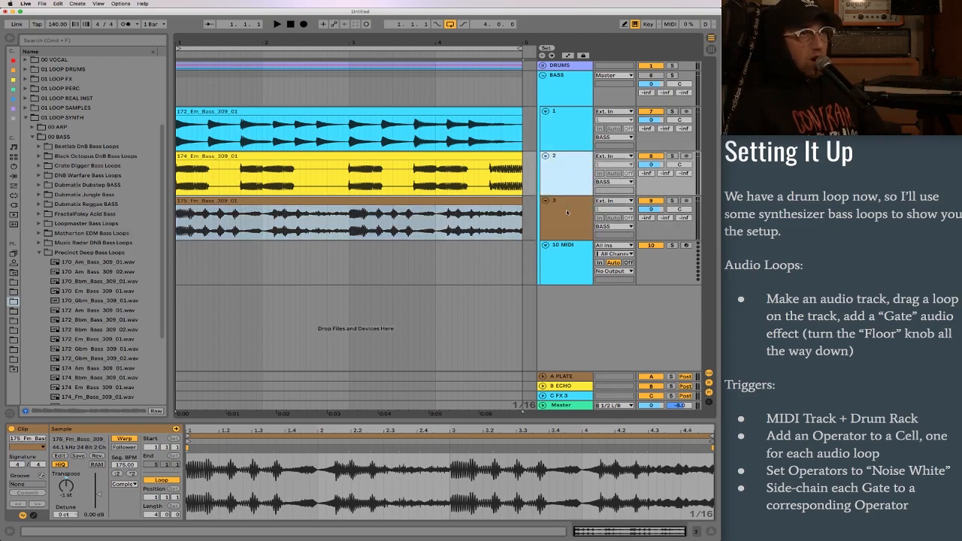
click(567, 224)
click(311, 202)
click(306, 157)
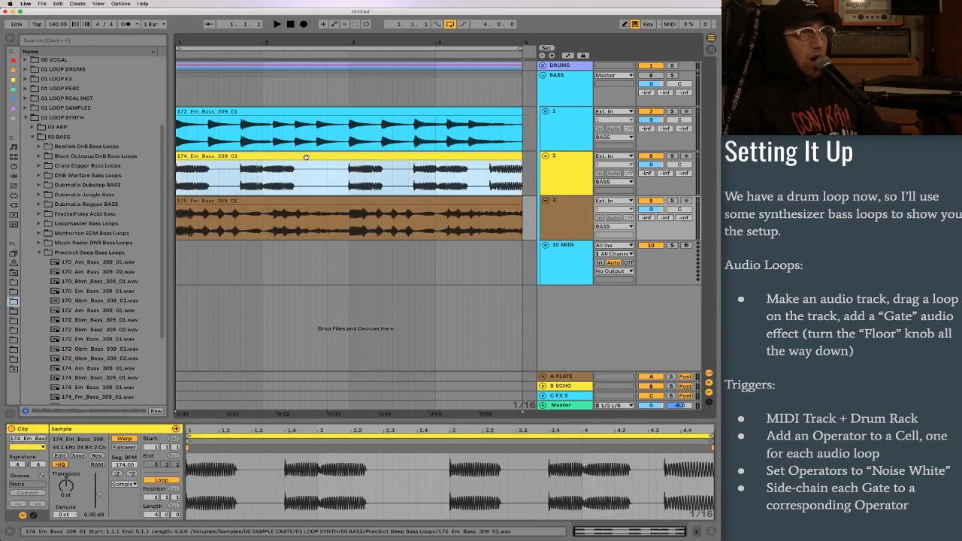
click(294, 109)
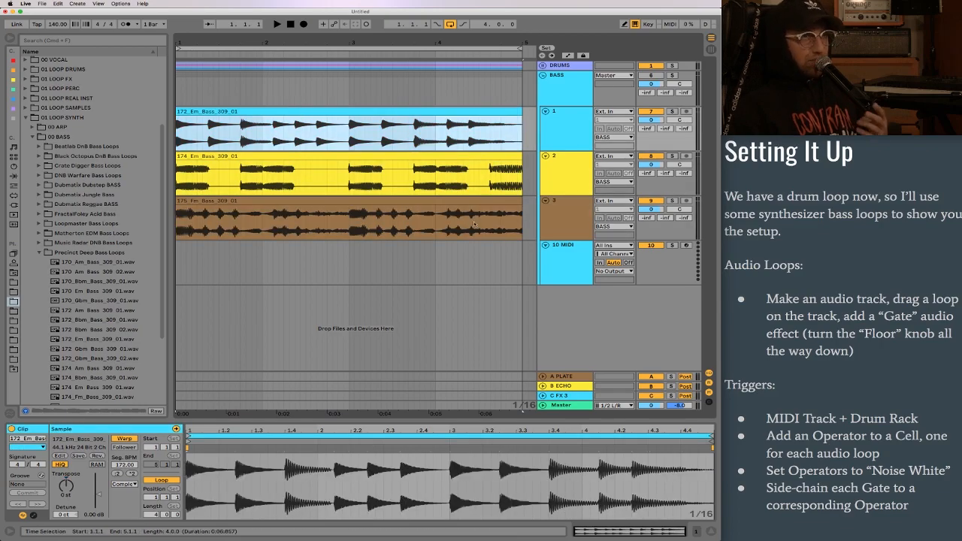
Add a Gate audio effect to each of the three bass loop tracks and check the Gate's Floor setting.
click(555, 208)
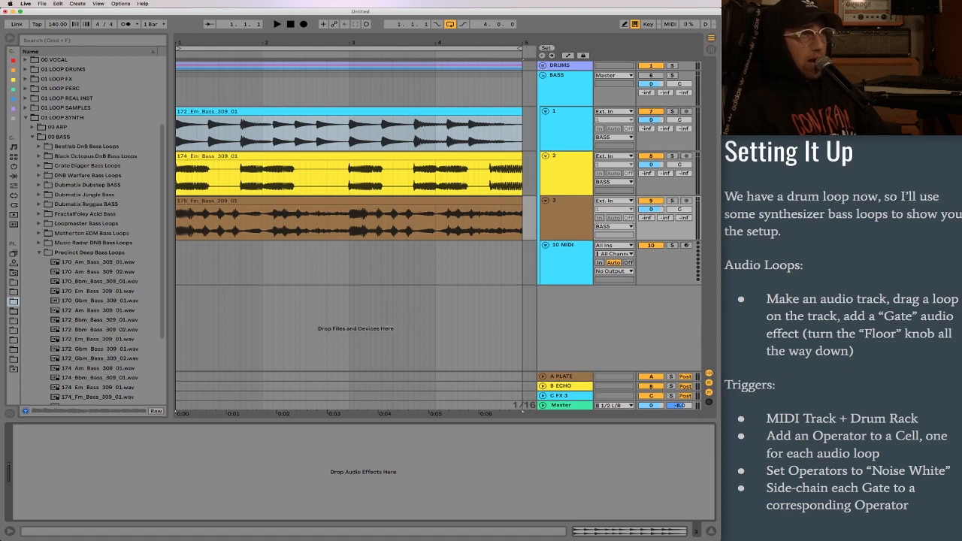
click(13, 176)
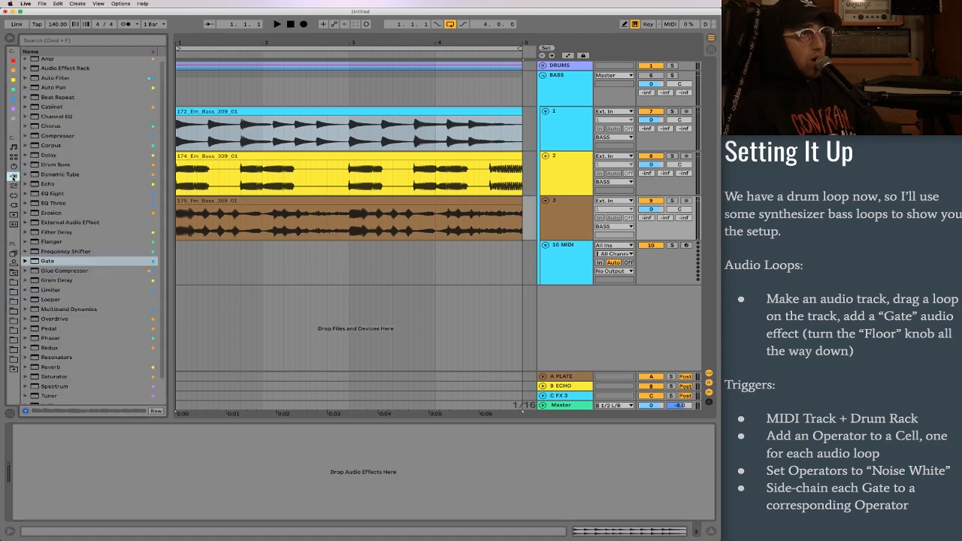
double_click(36, 261)
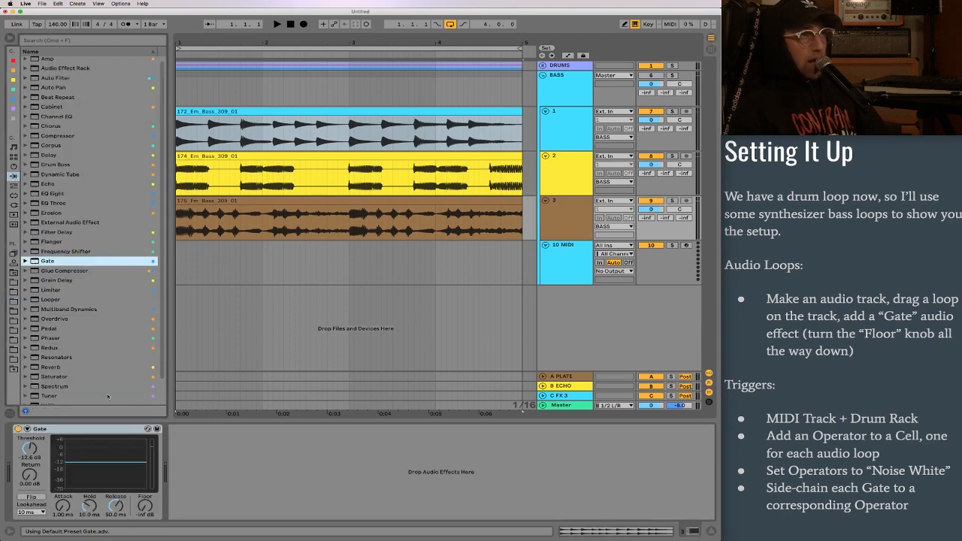
click(568, 177)
click(568, 209)
click(568, 180)
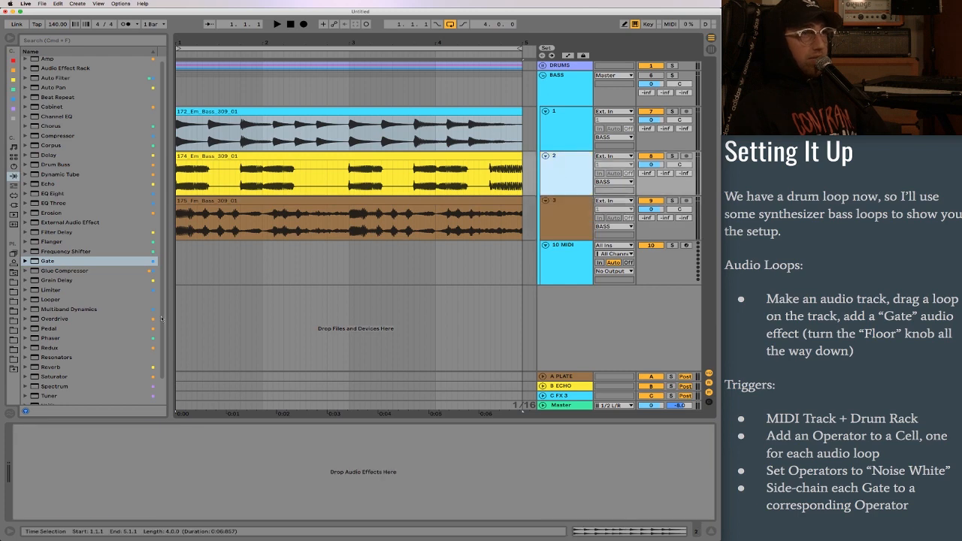
double_click(61, 261)
click(560, 147)
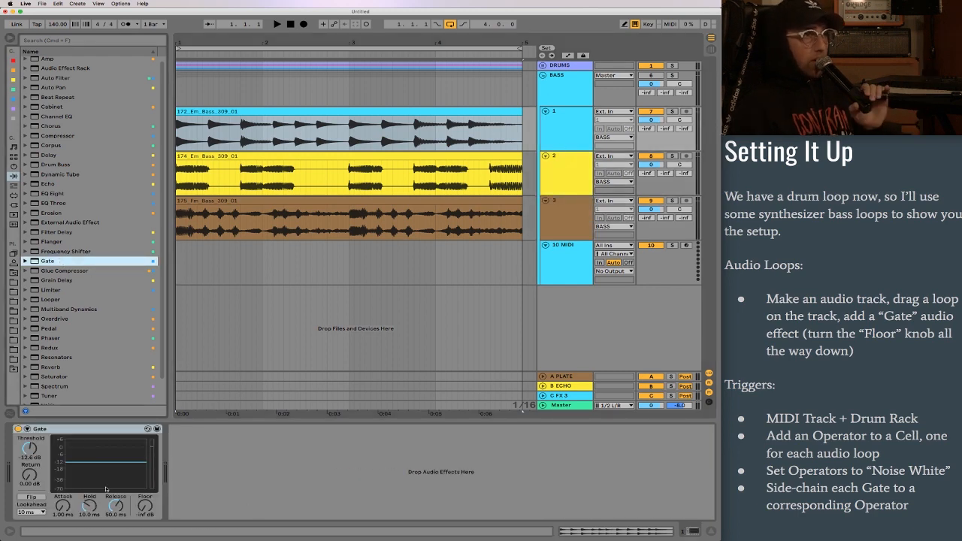
click(66, 429)
click(145, 507)
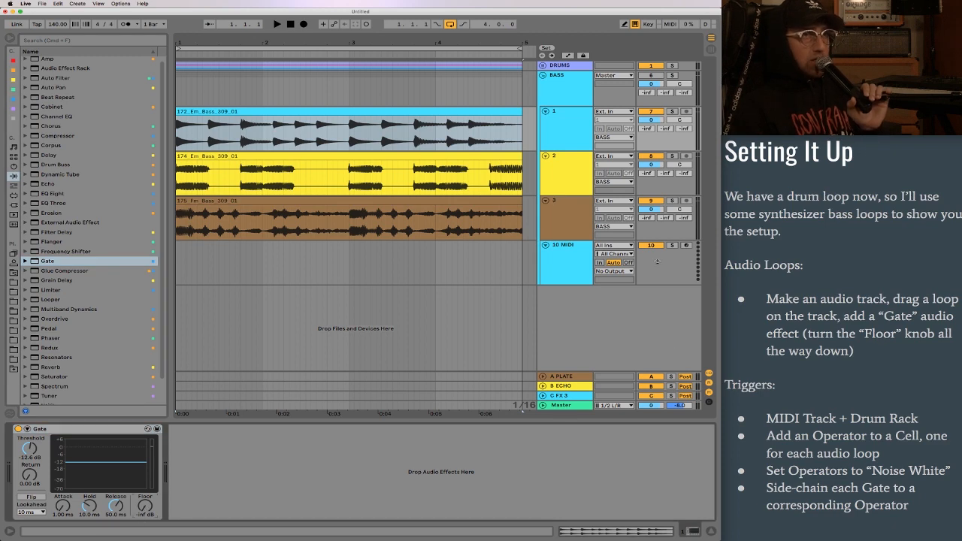
Load an empty Drum Rack onto the MIDI track in the BASS group.
click(570, 265)
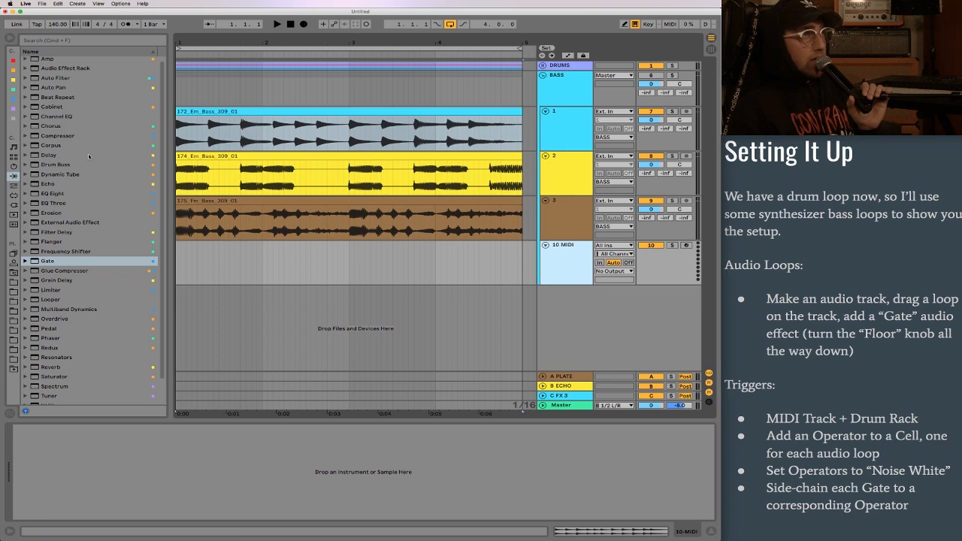
click(12, 156)
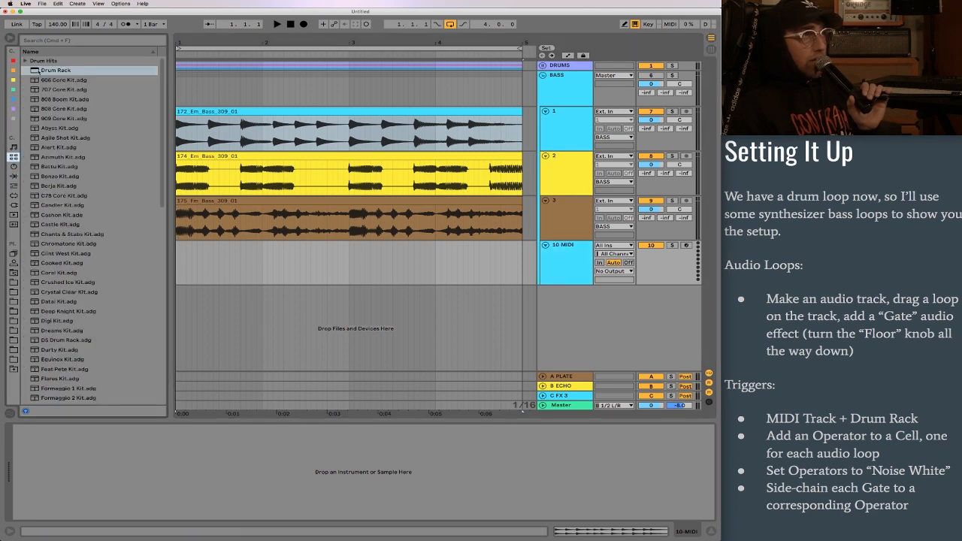
drag(55, 70, 247, 273)
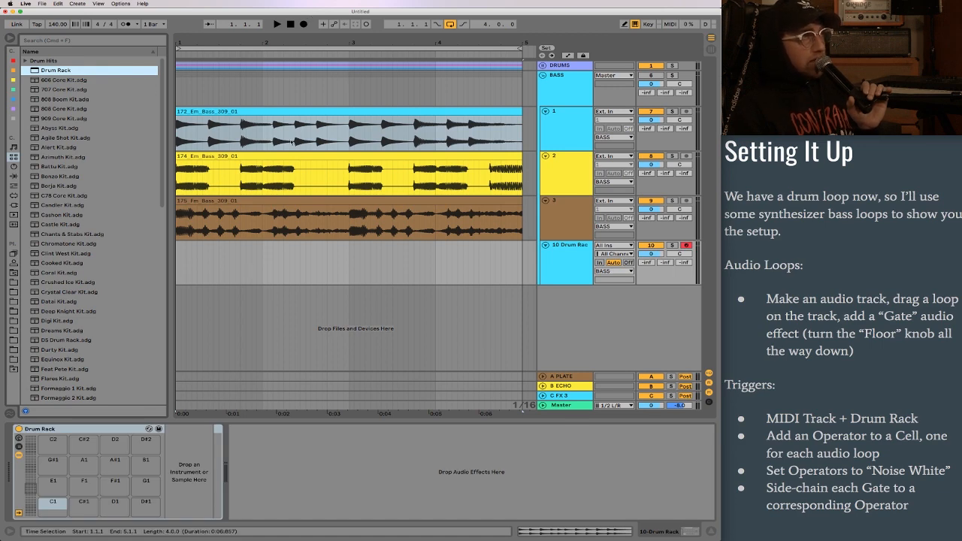
Add an Operator to the Drum Rack's C1 pad and set its oscillator waveform to Noise White.
click(13, 60)
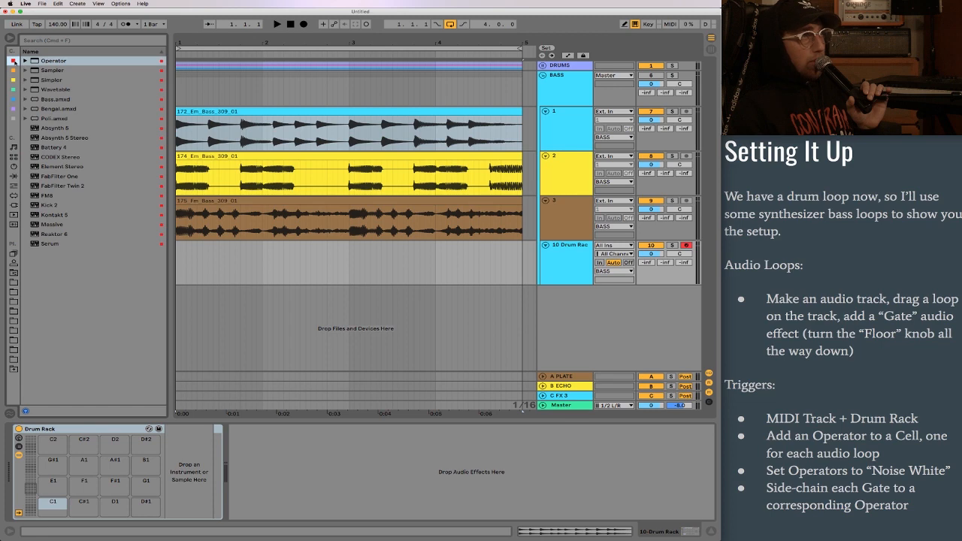
drag(34, 60, 51, 505)
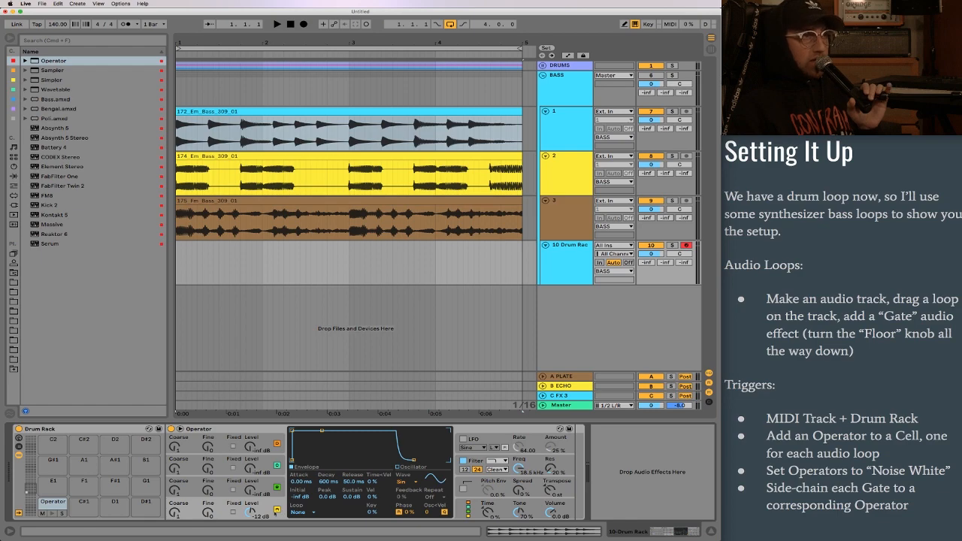
click(405, 483)
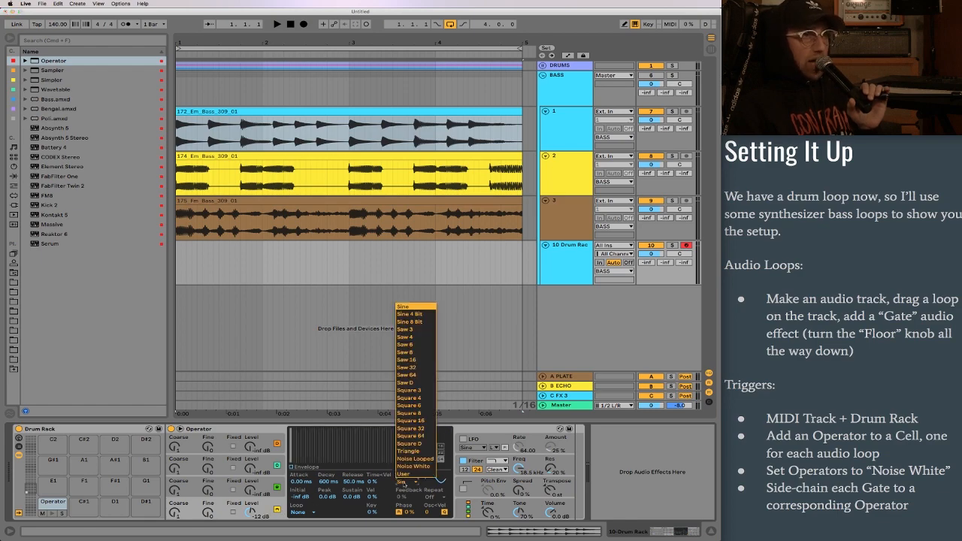
click(415, 467)
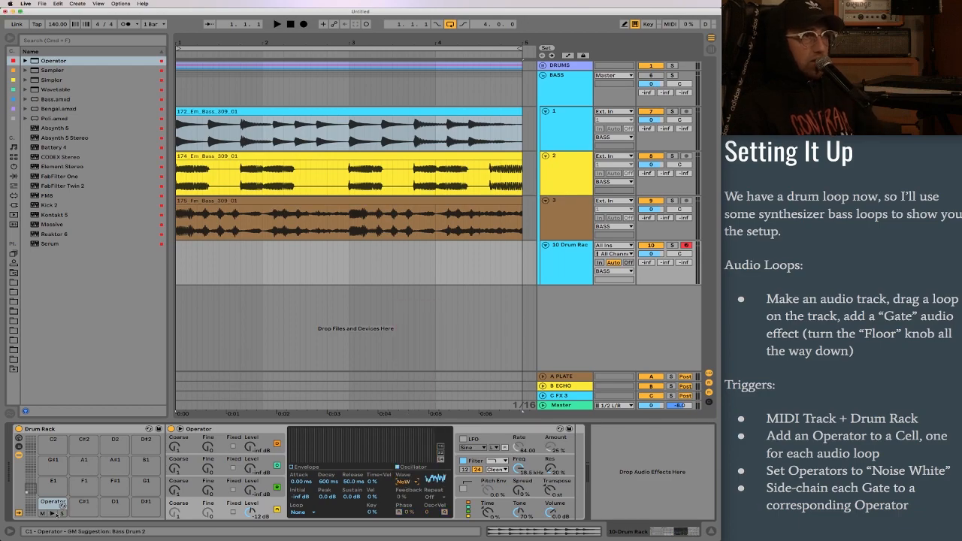
Rename the C1 Operator pad as 1 and copy it to the C#1 pad.
click(53, 514)
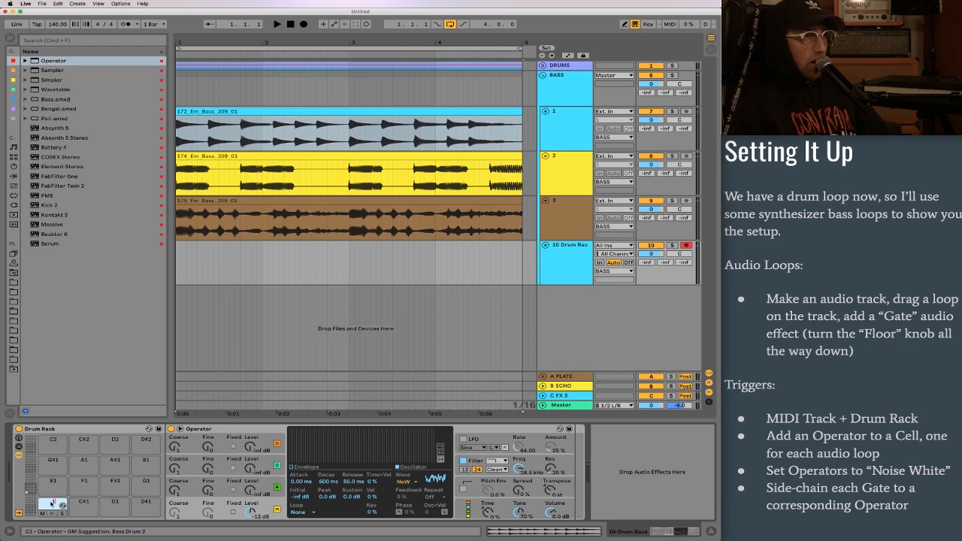
drag(52, 504, 84, 502)
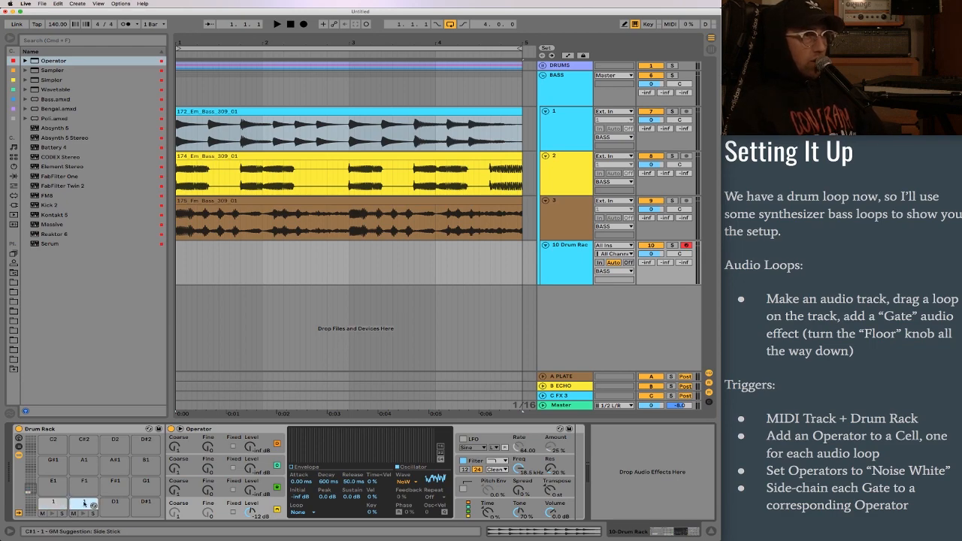
Copy the Operator pad to D1, name the two copied pads 2 and 3, and audition the three pads.
drag(93, 505, 115, 503)
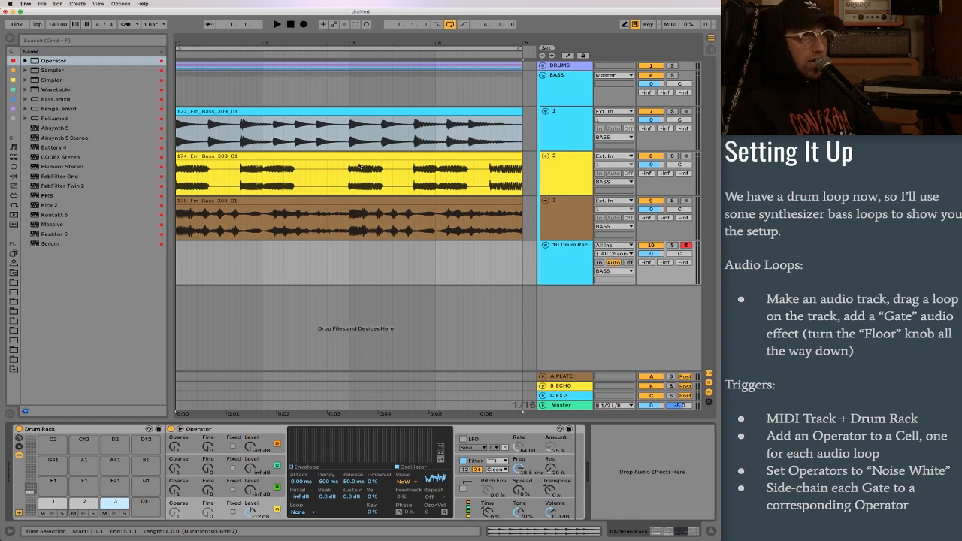
click(52, 502)
click(84, 503)
click(110, 502)
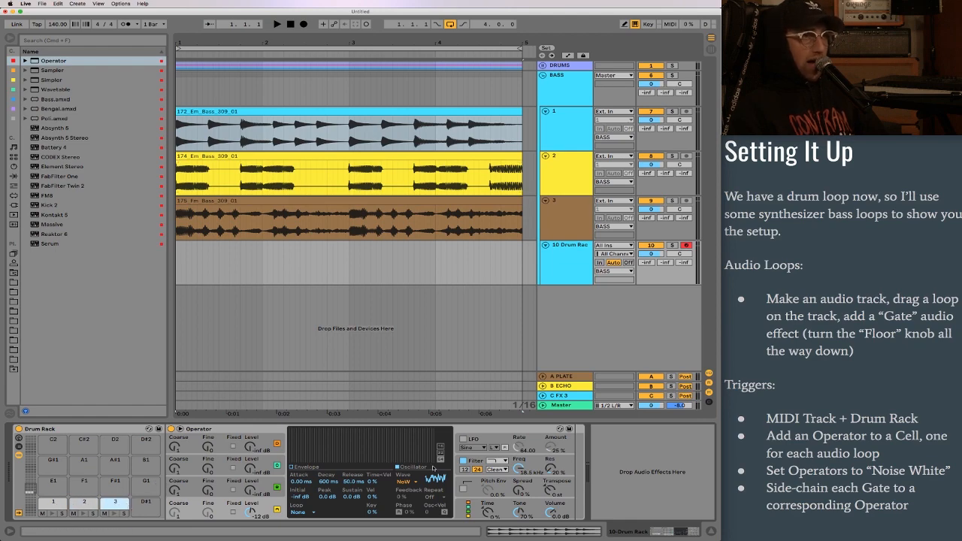
click(53, 515)
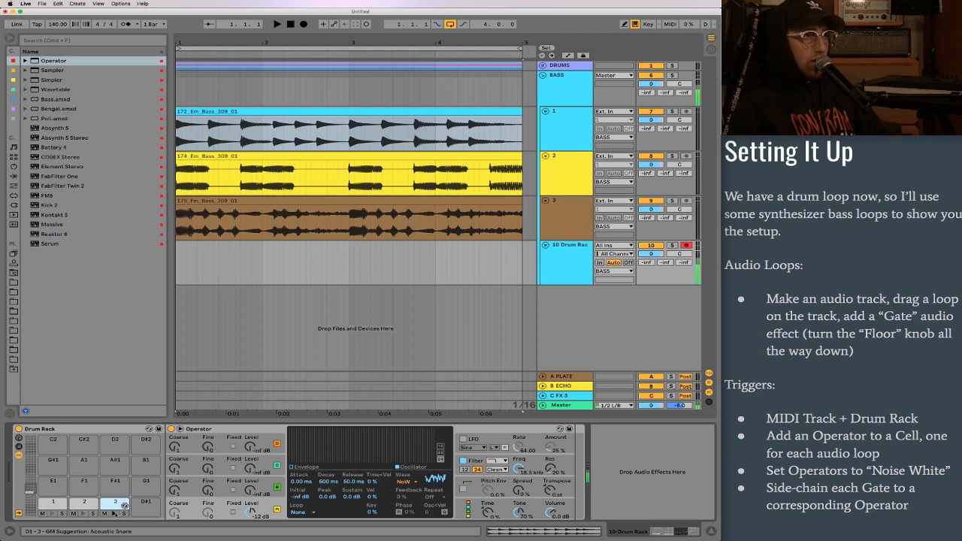
Enable Sidechain on the Gate of bass track 3 and set its audio source to 10-Drum Rack.
click(564, 220)
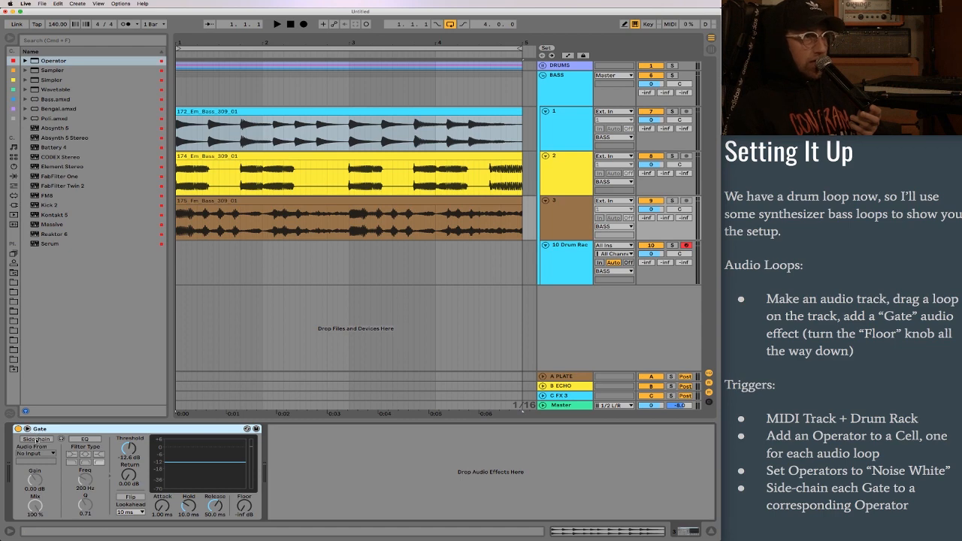
click(36, 440)
click(43, 453)
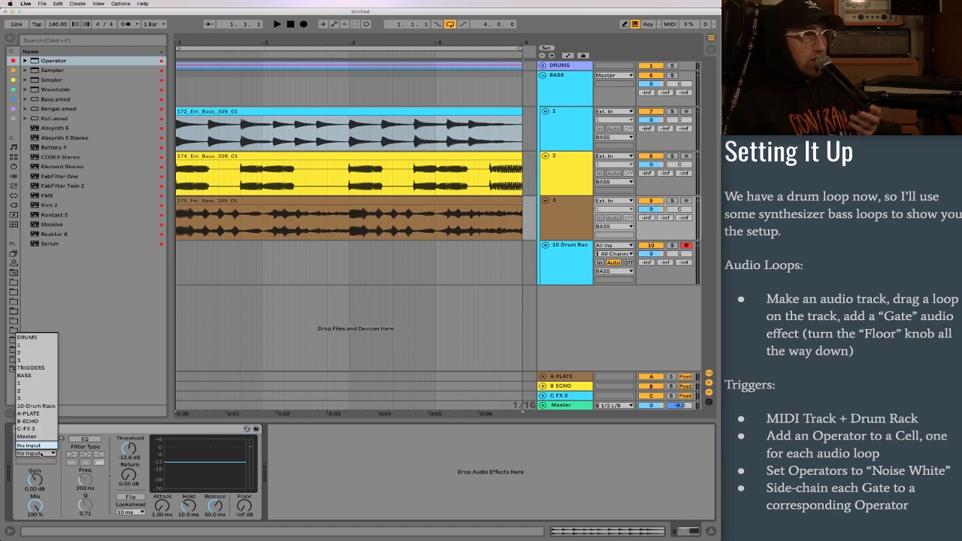
click(36, 406)
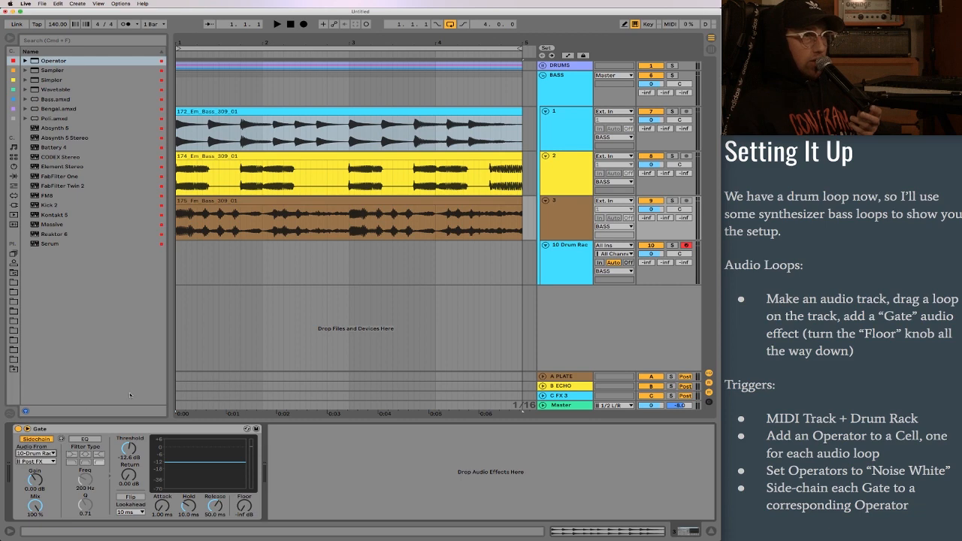
Rename the Drum Rack track as bass triggers.
click(579, 262)
key(super+r)
text(bass triggers)
key(Return)
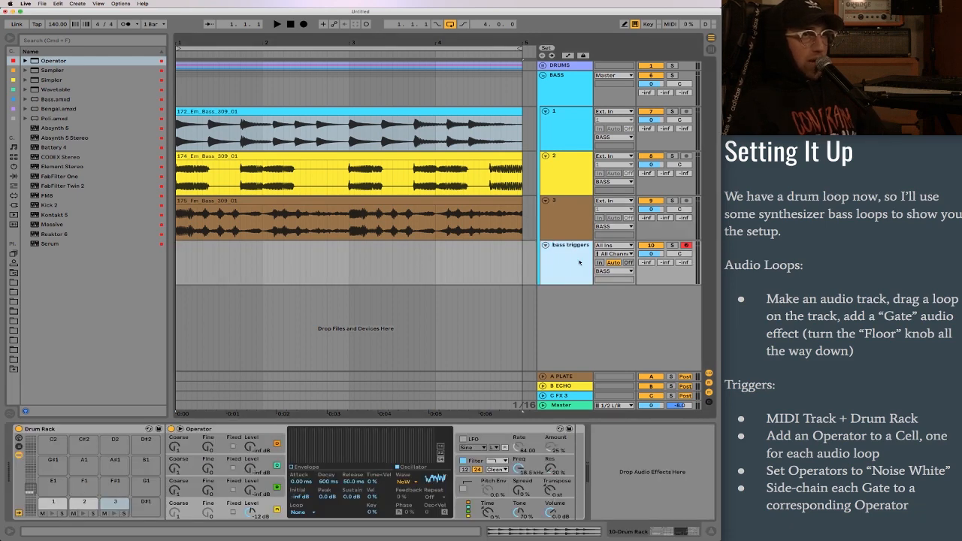
Sidechain bass track 3's Gate to the bass triggers track, tapping Drum Rack | 3 | Post Mixer.
click(567, 217)
click(43, 453)
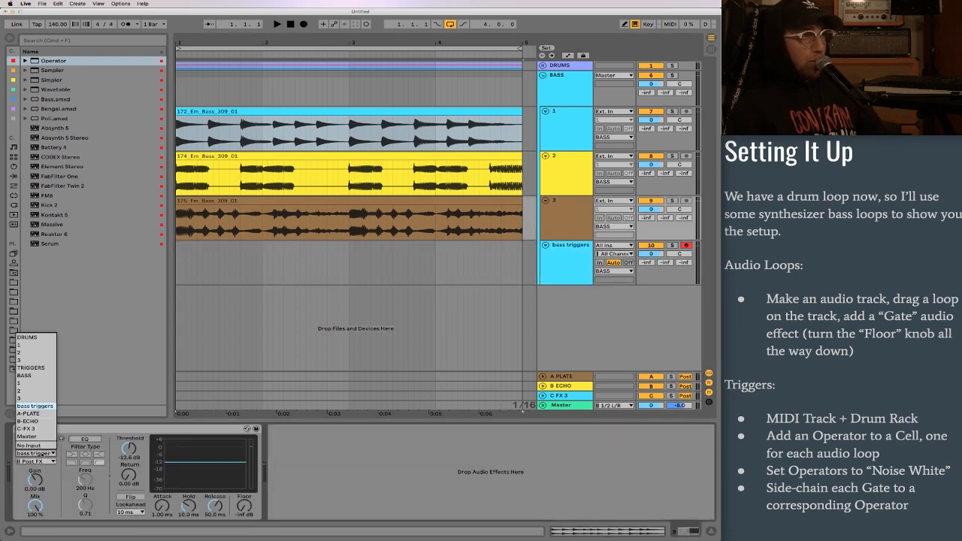
click(36, 406)
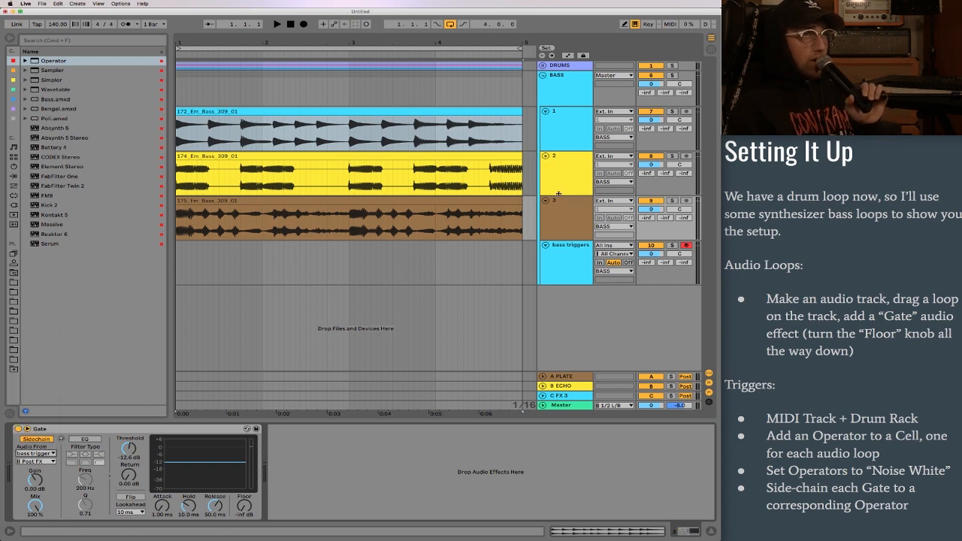
click(560, 223)
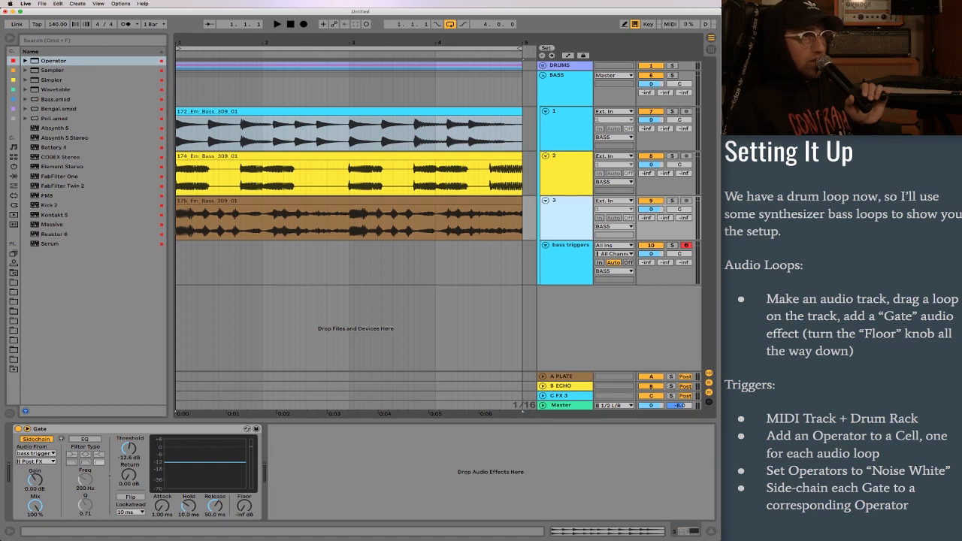
click(37, 461)
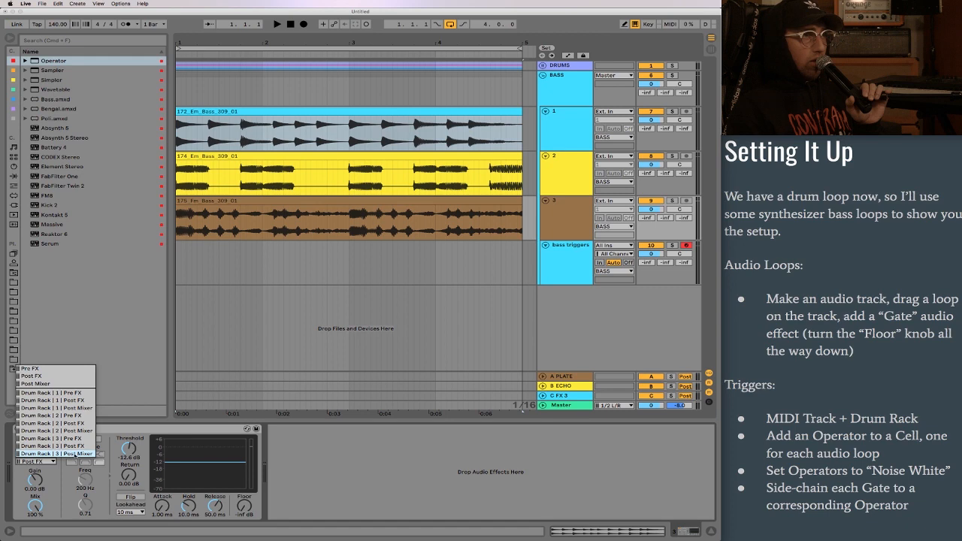
click(78, 455)
Sidechain bass track 2's Gate to the bass triggers track, tapping Drum Rack | 2 | Post Mixer.
click(566, 179)
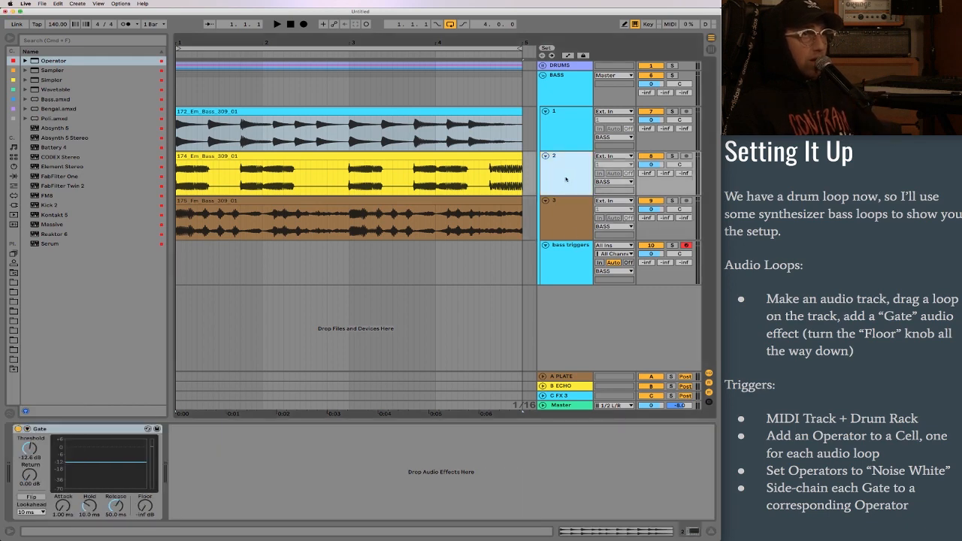
click(27, 428)
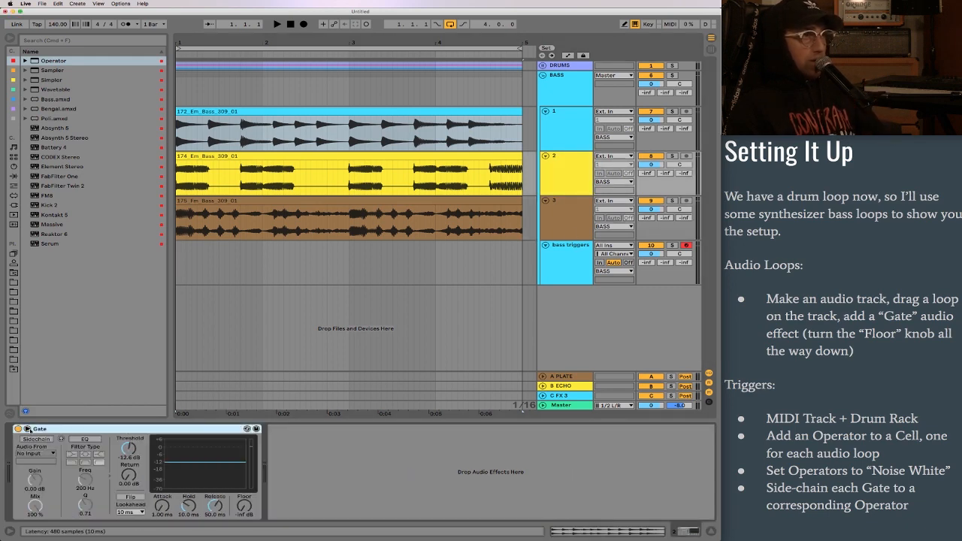
click(36, 453)
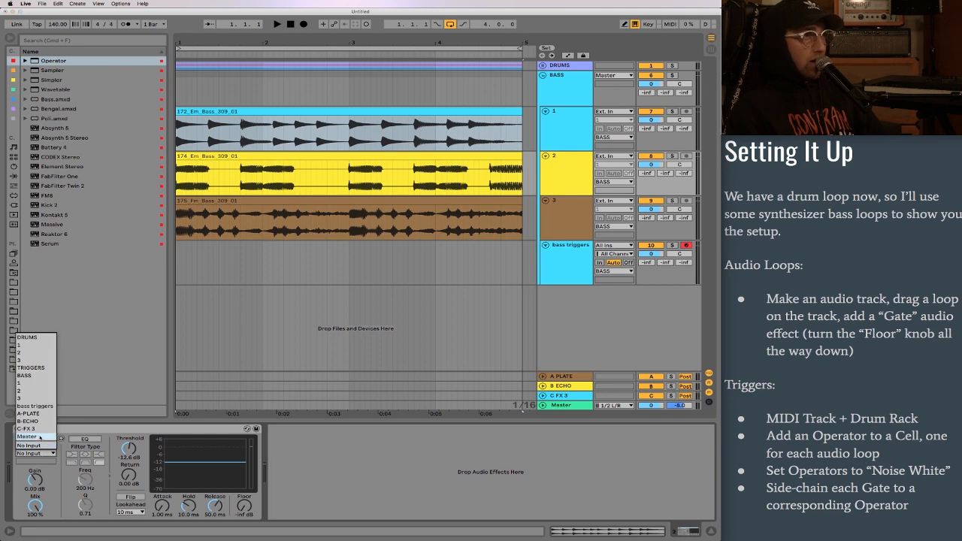
click(38, 412)
click(37, 462)
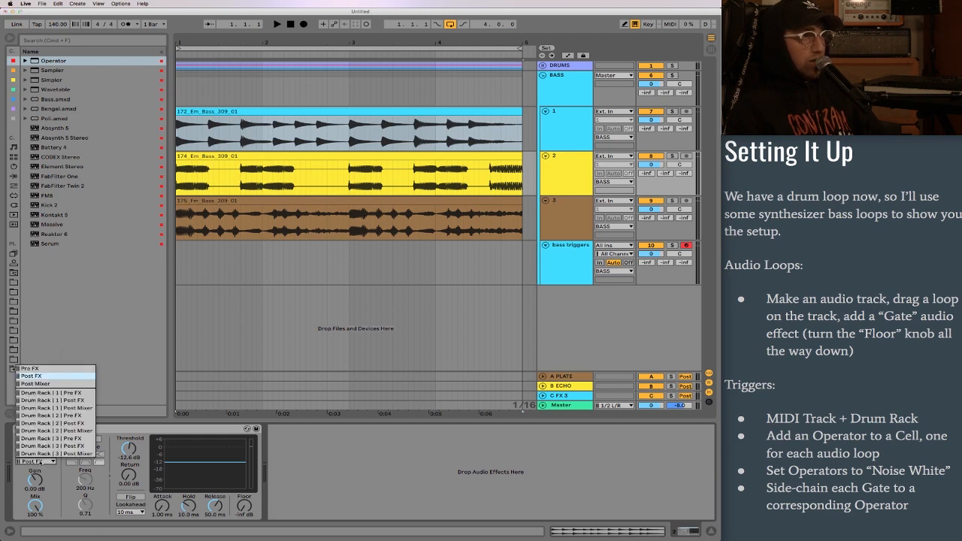
click(86, 431)
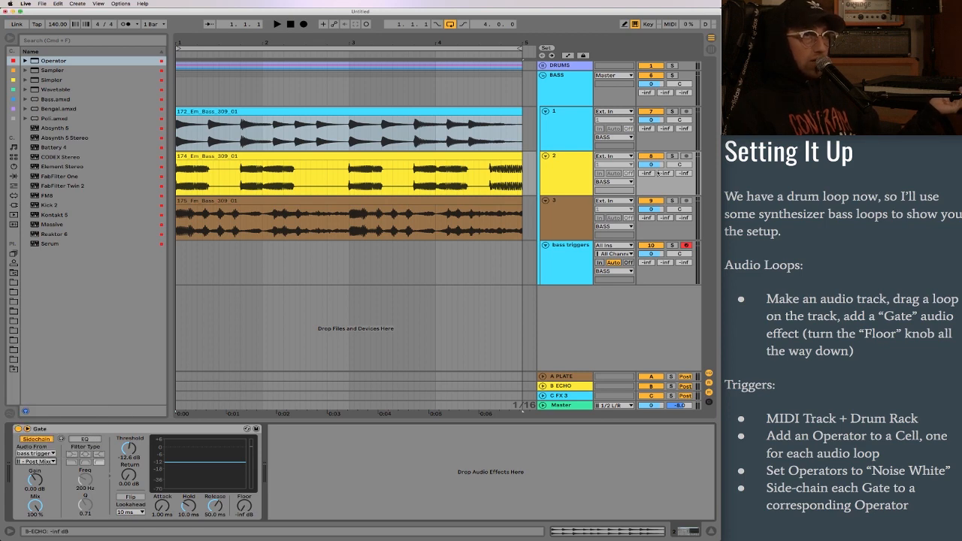
Sidechain bass track 1's Gate to the bass triggers track, tapping Drum Rack | 1 | Post Mixer.
click(567, 118)
click(28, 429)
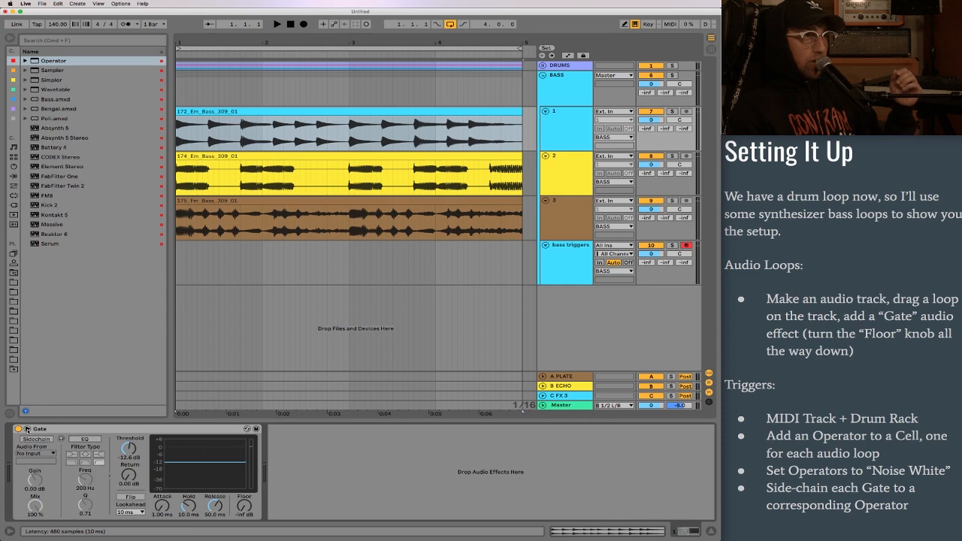
click(33, 453)
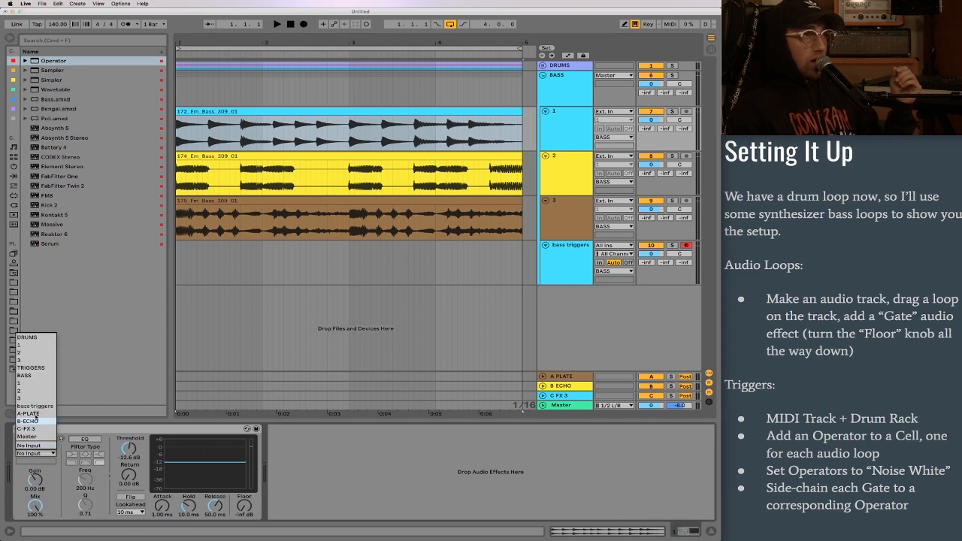
click(38, 407)
click(35, 462)
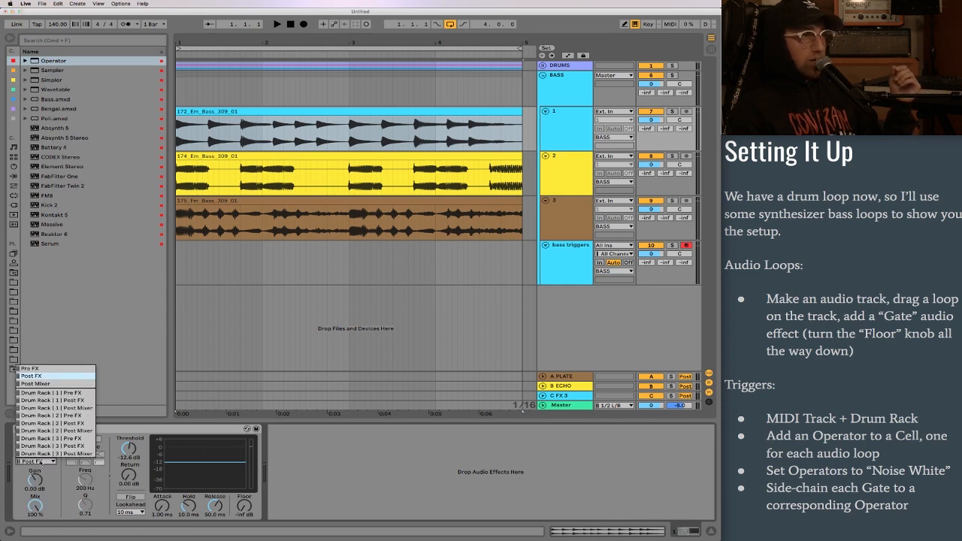
click(85, 410)
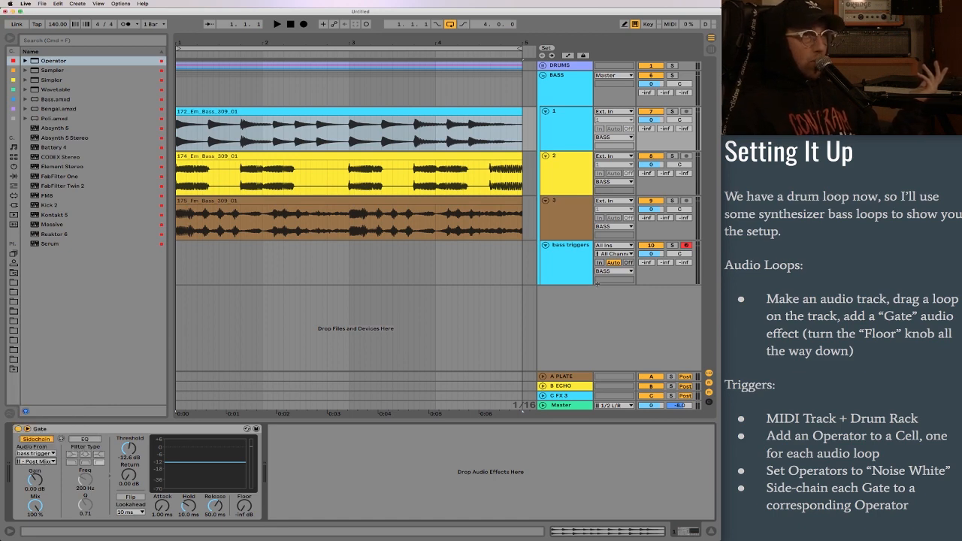
Mute the bass triggers track and create an empty MIDI clip on it spanning bars 1 to 4.
click(568, 261)
click(651, 246)
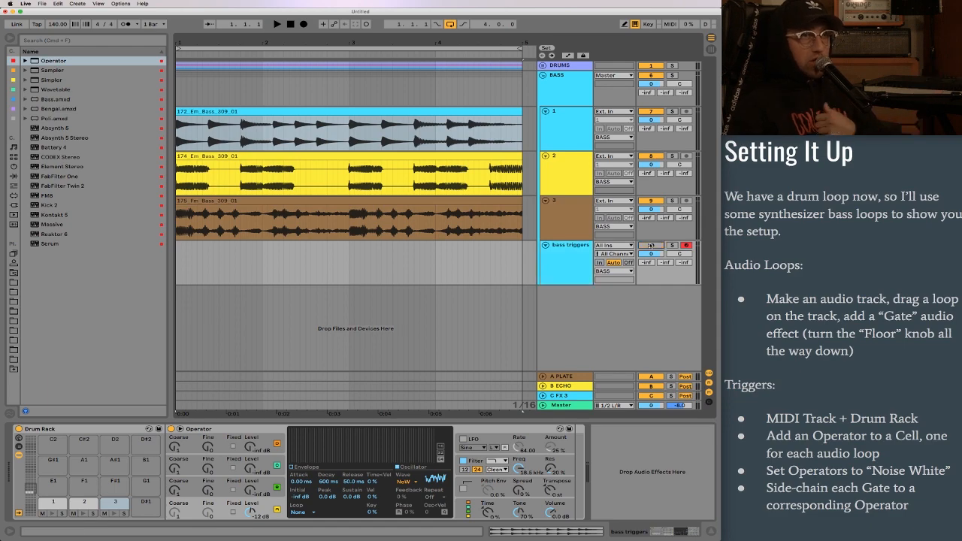
click(518, 265)
drag(522, 264, 167, 266)
key(super+shift+m)
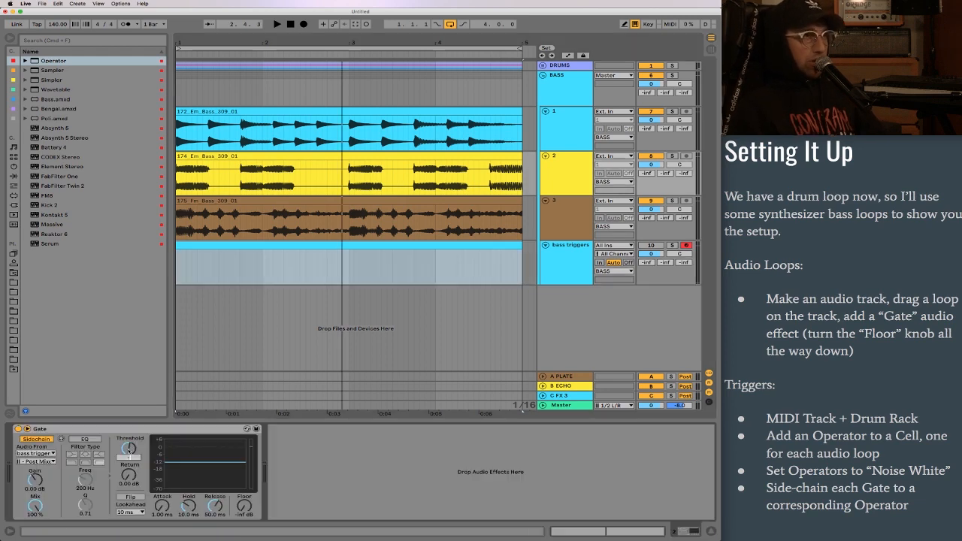
Set the threshold of bass track 1's Gate to -20.0 dB and play the arrangement to test the Gates.
click(556, 126)
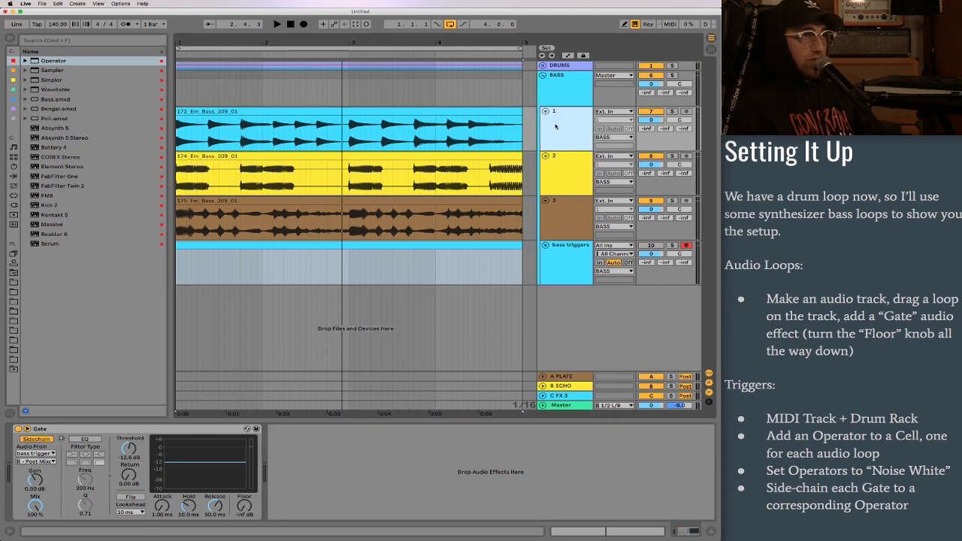
click(129, 449)
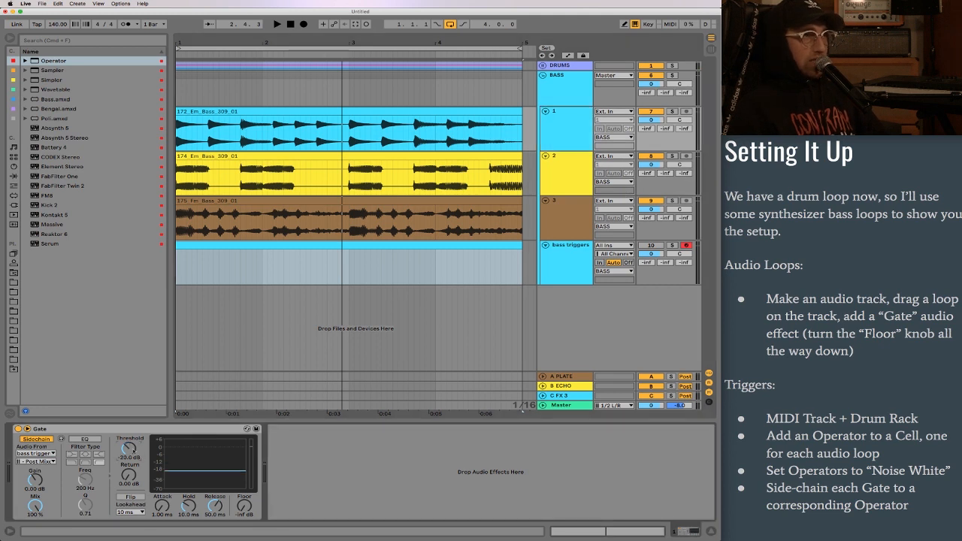
key(space)
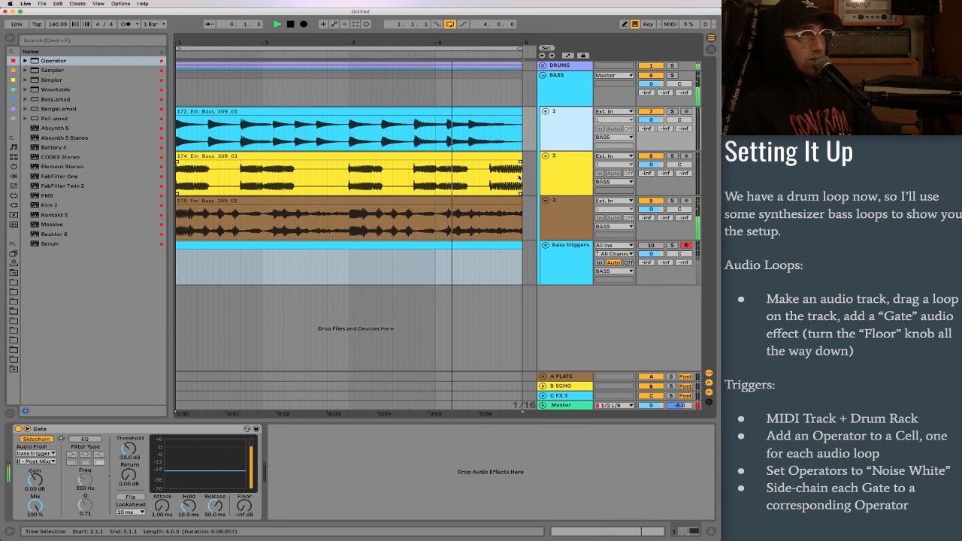
key(space)
Add a one-bar C1 note for pad 1 at the start of the bass triggers clip and play it back.
click(300, 243)
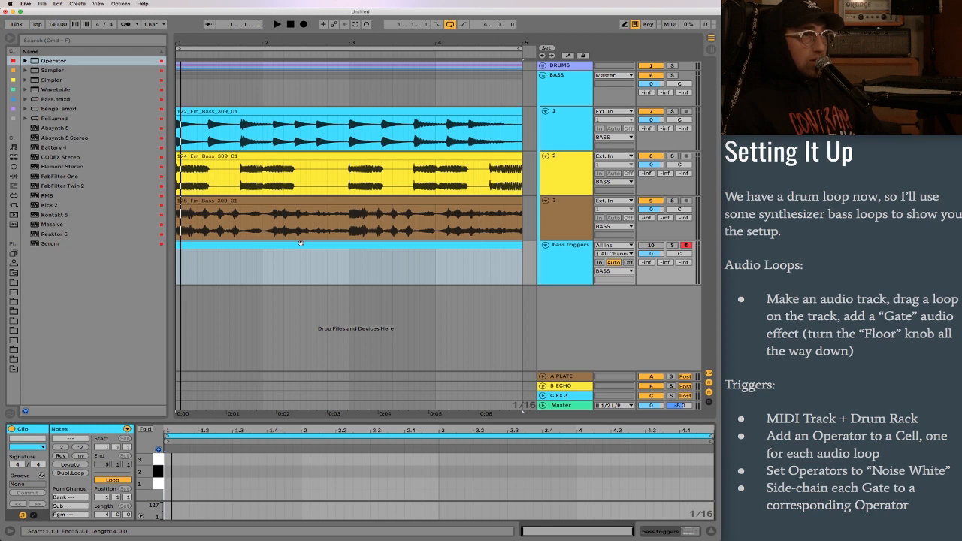
click(159, 472)
click(159, 460)
double_click(168, 486)
drag(173, 487, 303, 488)
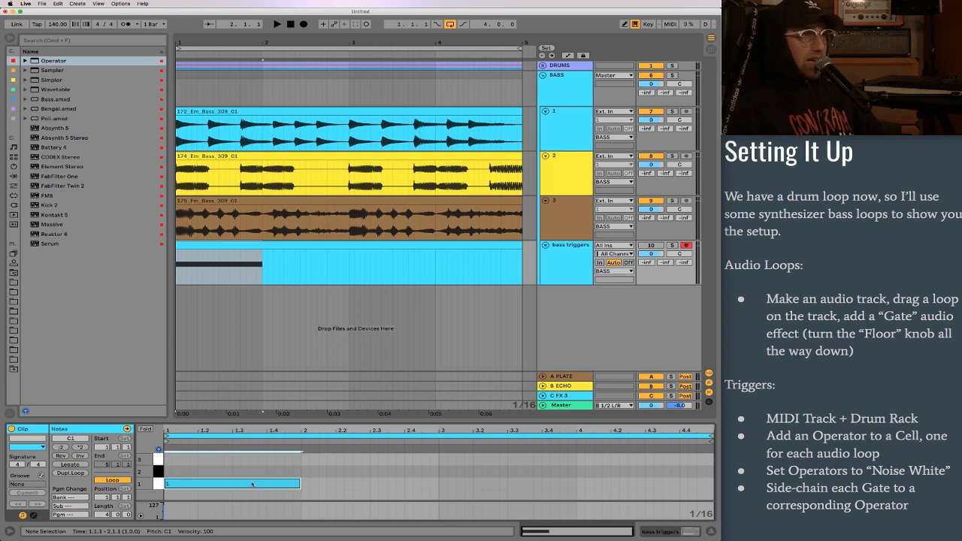
key(space)
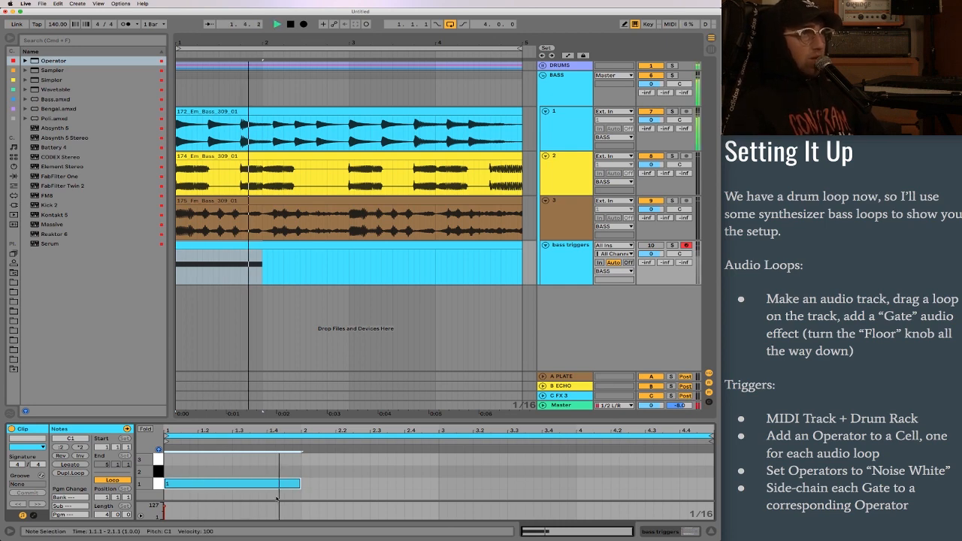
Move the one-bar note up to pad 2 (C#1), then to pad 3 (D1), playing back each position.
key(Up)
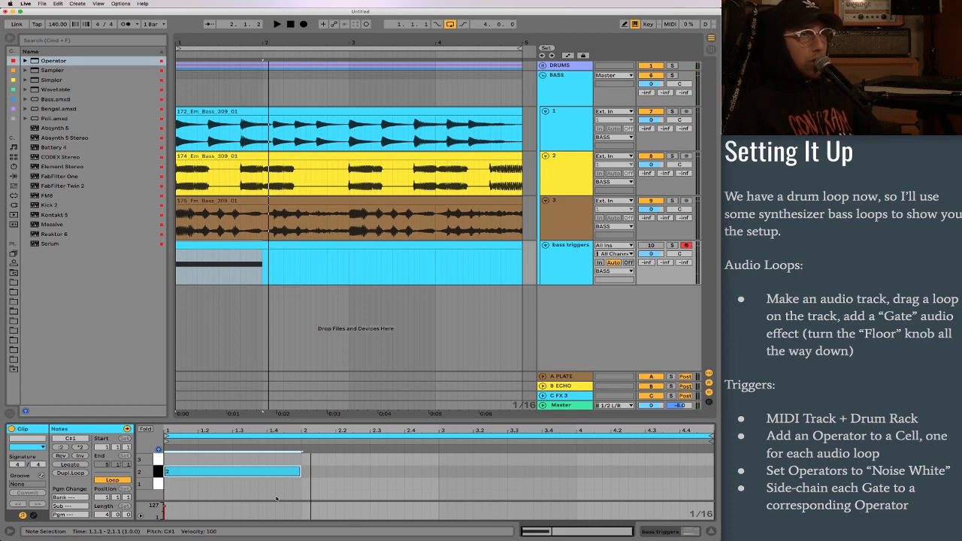
key(space)
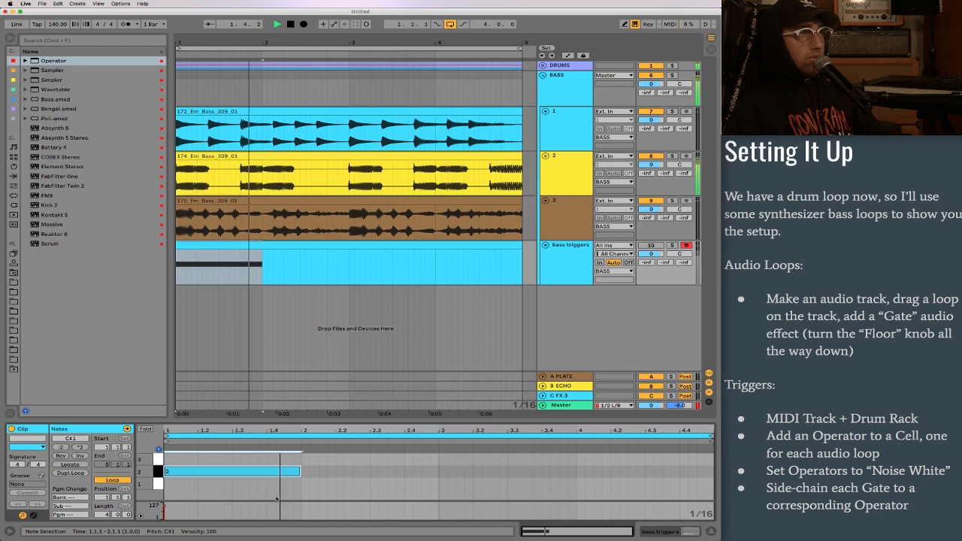
key(space)
key(Up)
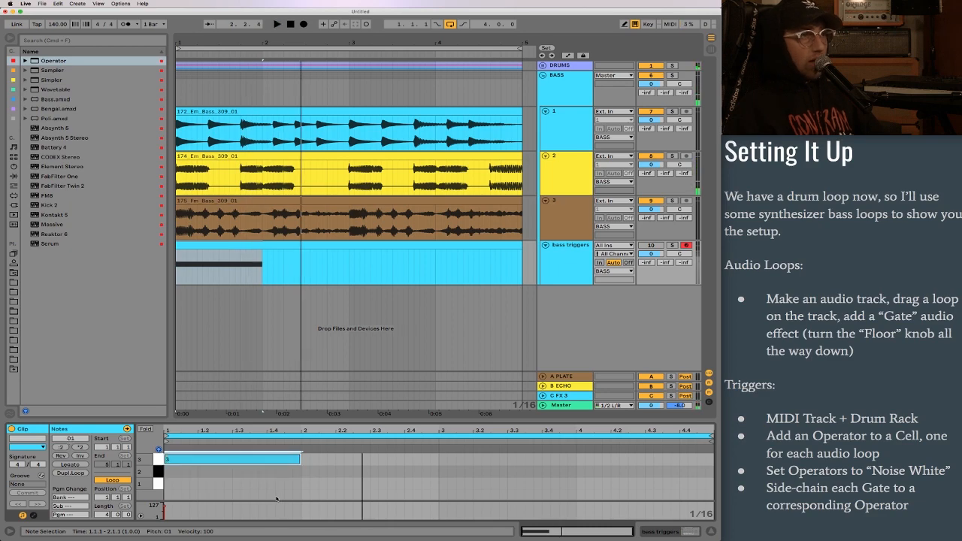
key(space)
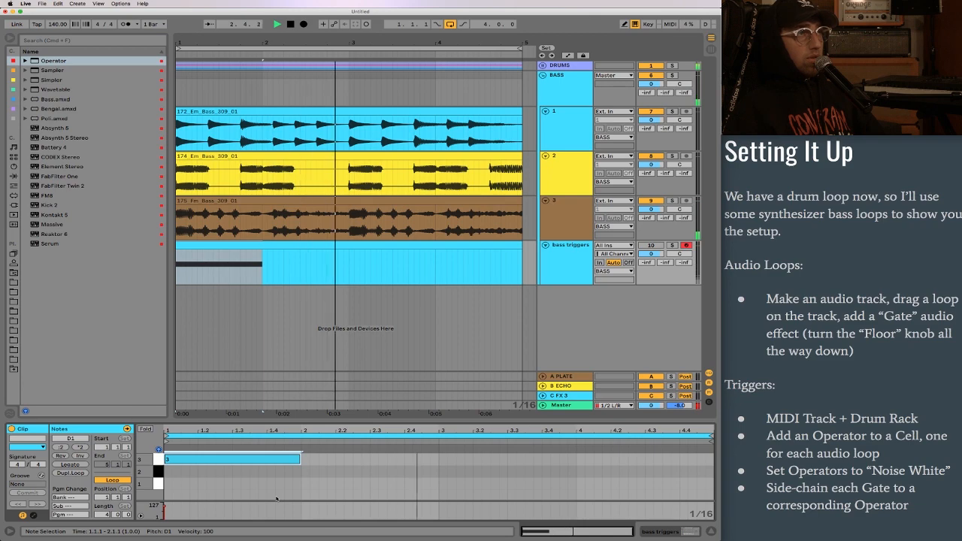
Shorten the trigger note and build a first-bar pattern of pad 2 at 1.1.1, pad 3 at 1.2.3 and pad 1 at 1.4.1.
drag(300, 460, 199, 476)
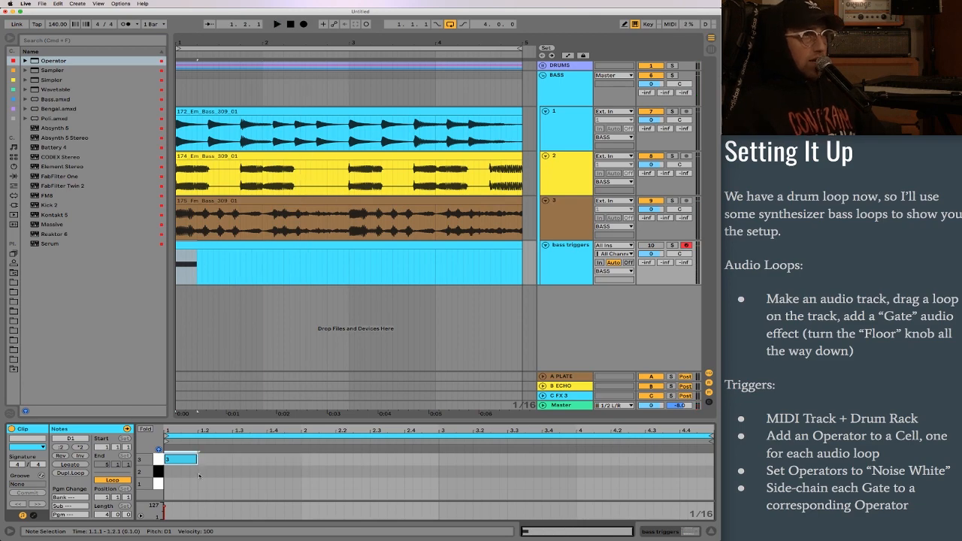
key(Down)
key(shift+Right)
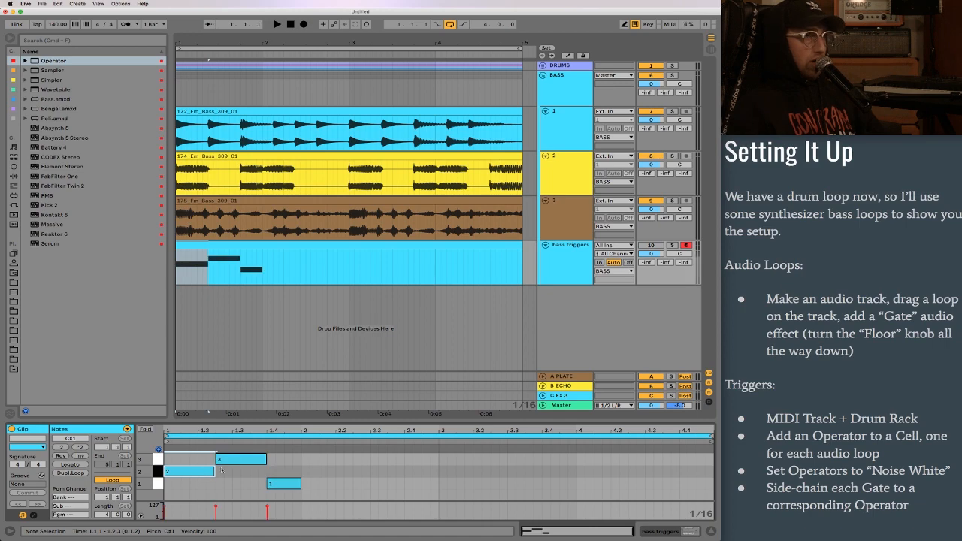
click(240, 460)
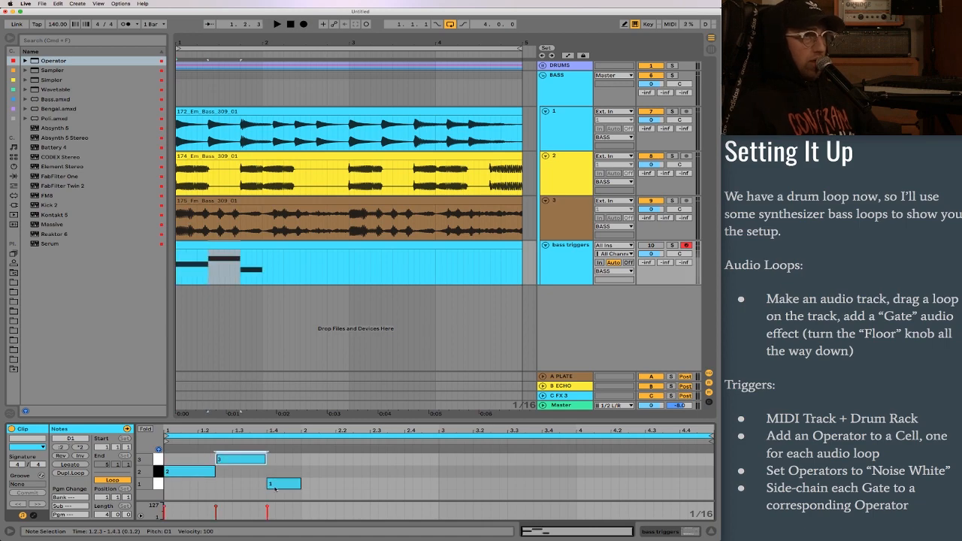
Play back the first-bar trigger pattern from the pad 1 note at 1.4.1.
click(279, 486)
key(space)
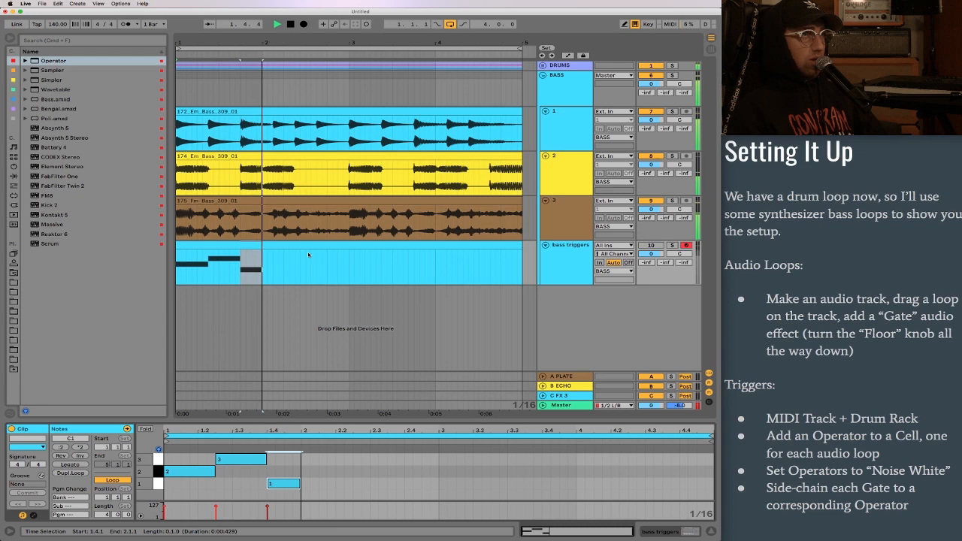
key(space)
Duplicate the three first-bar trigger notes across bars 2, 3 and 4 and play back the full clip.
drag(301, 454, 193, 490)
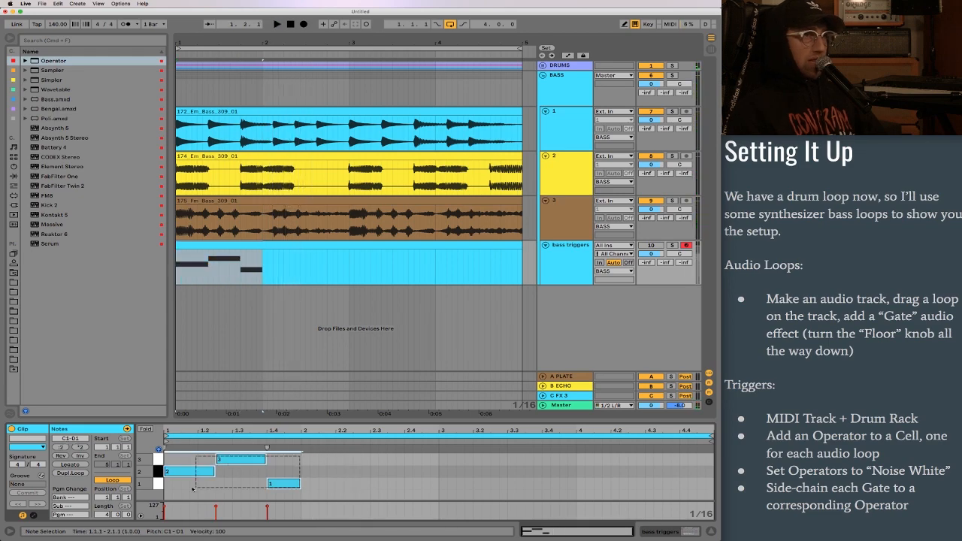
key(ctrl+d)
key(ctrl+d)
key(ctrl+d)
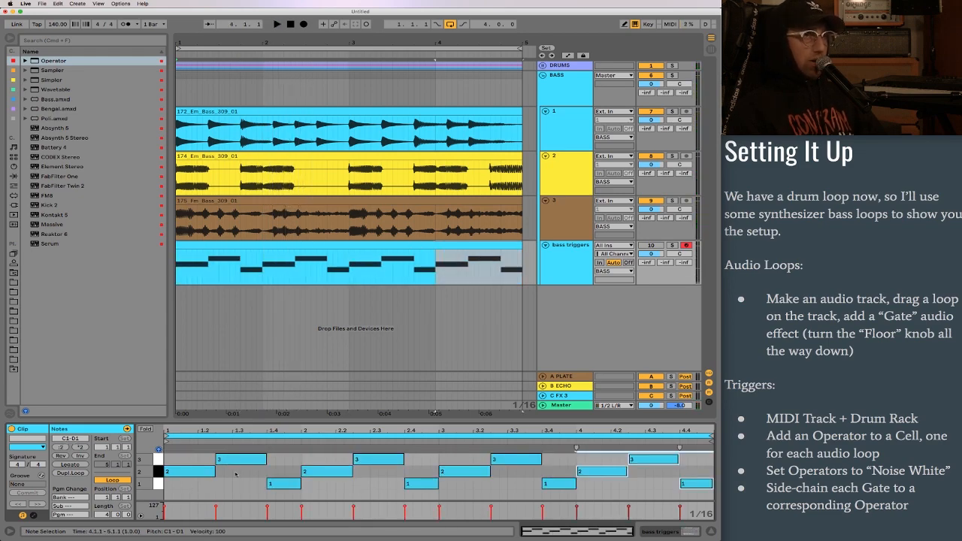
key(space)
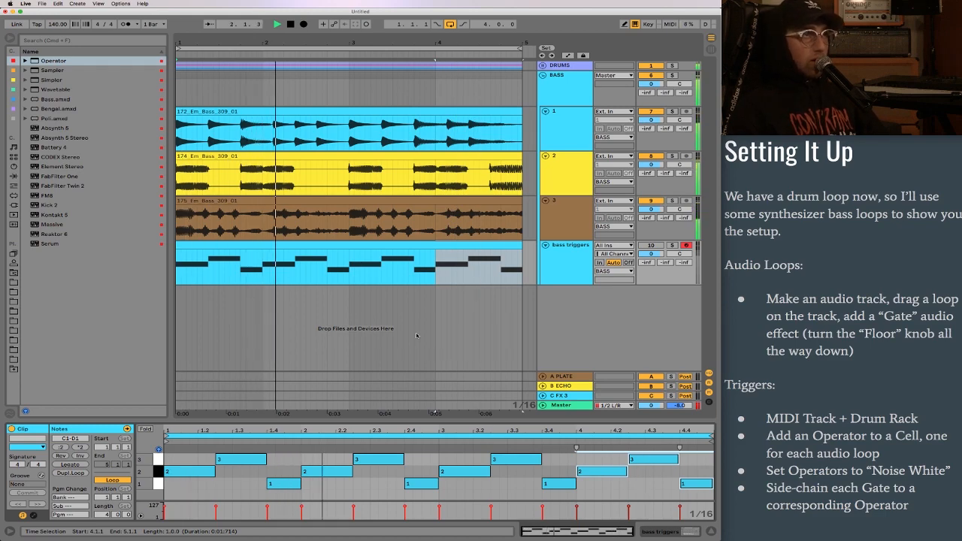
key(space)
Change the note at 1.4.1 to pad 2 and the note at 2.1.1 to pad 1, and play the result.
click(285, 485)
click(285, 485)
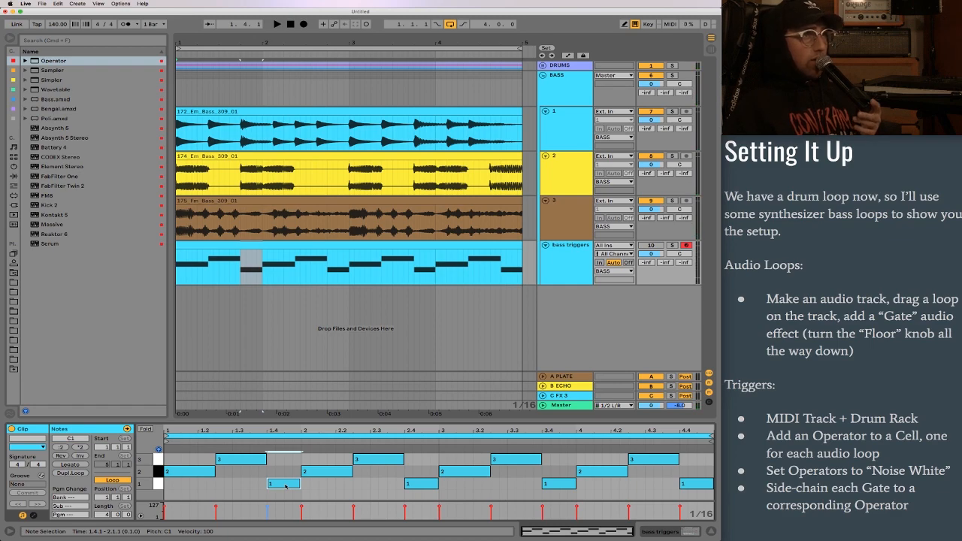
key(Up)
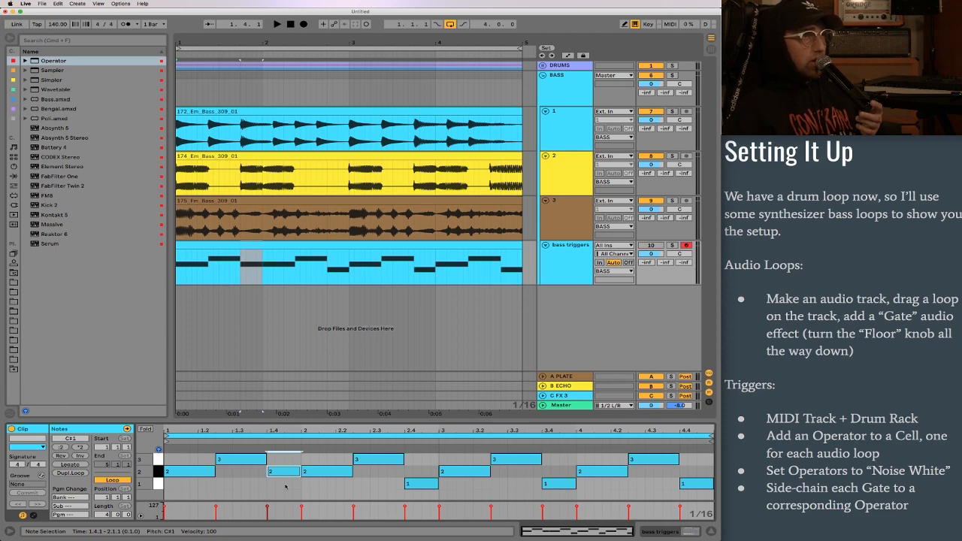
click(329, 476)
key(Down)
key(space)
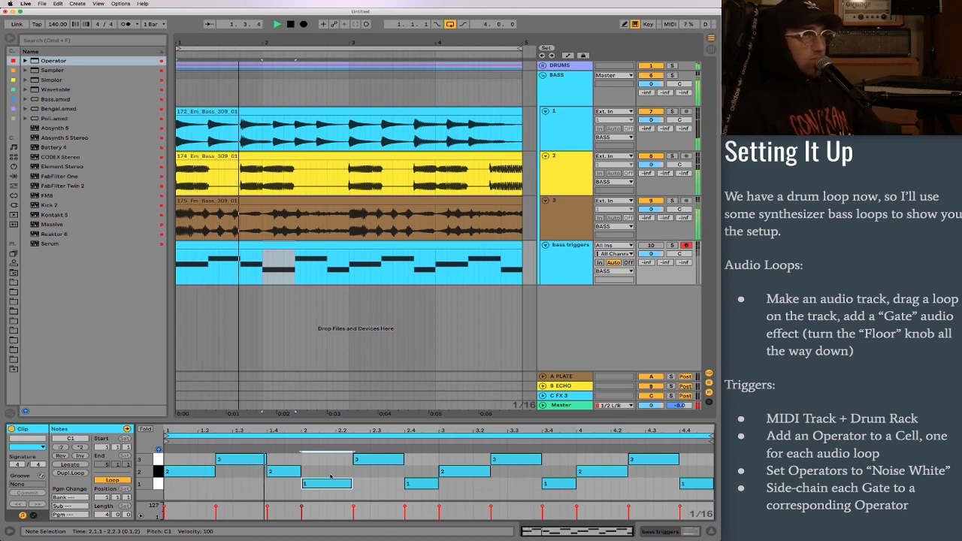
key(space)
Reverse all notes in the bass triggers clip, play them, and invert their pitches during playback.
click(252, 489)
key(super+a)
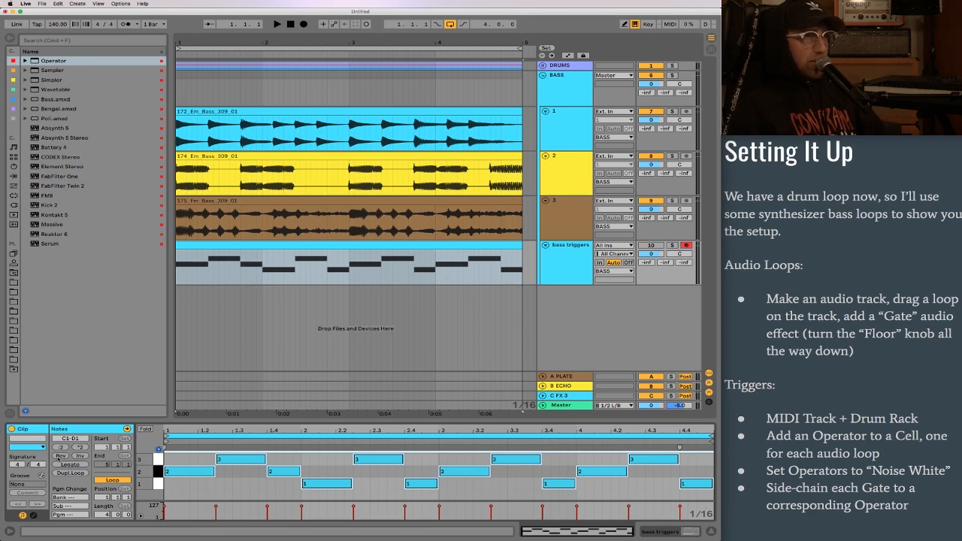
click(60, 457)
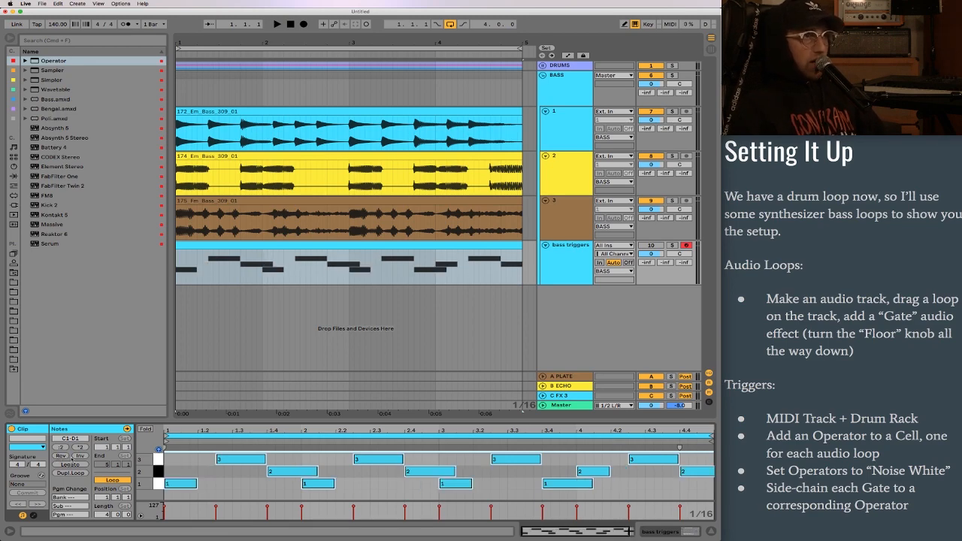
key(space)
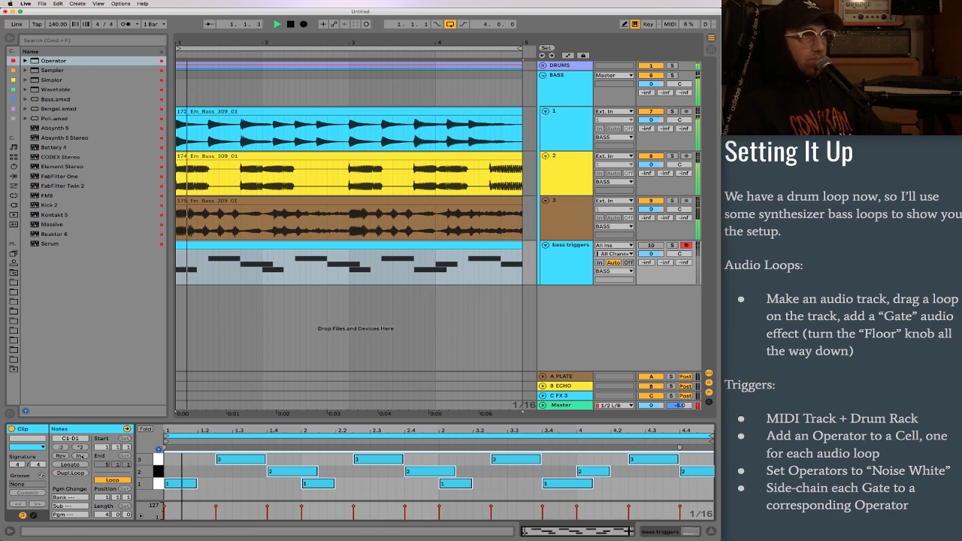
click(80, 457)
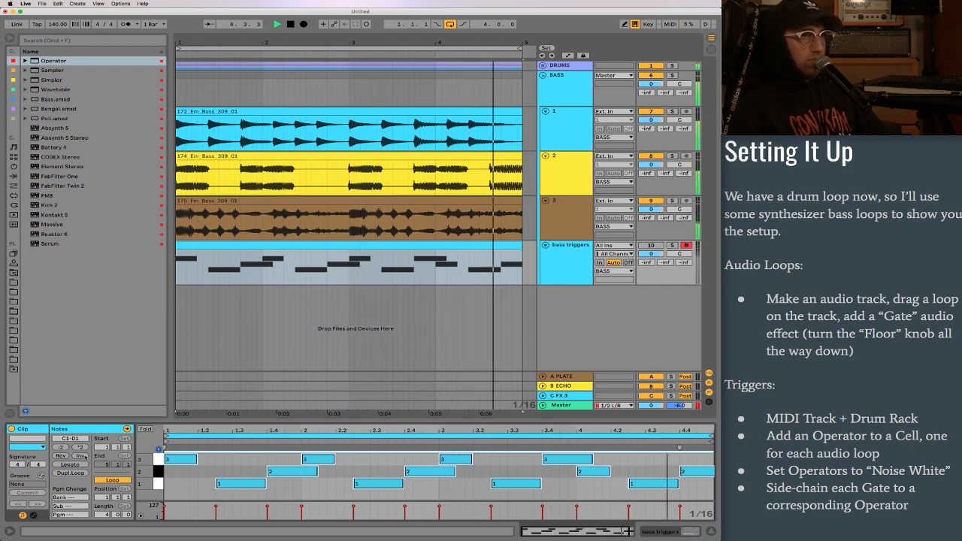
key(space)
Shorten the overlapping pad 2 notes to end at 2.1.1 and 3.1.1, and the pad 3 note to end at 4.1.1.
click(327, 474)
drag(317, 472, 309, 472)
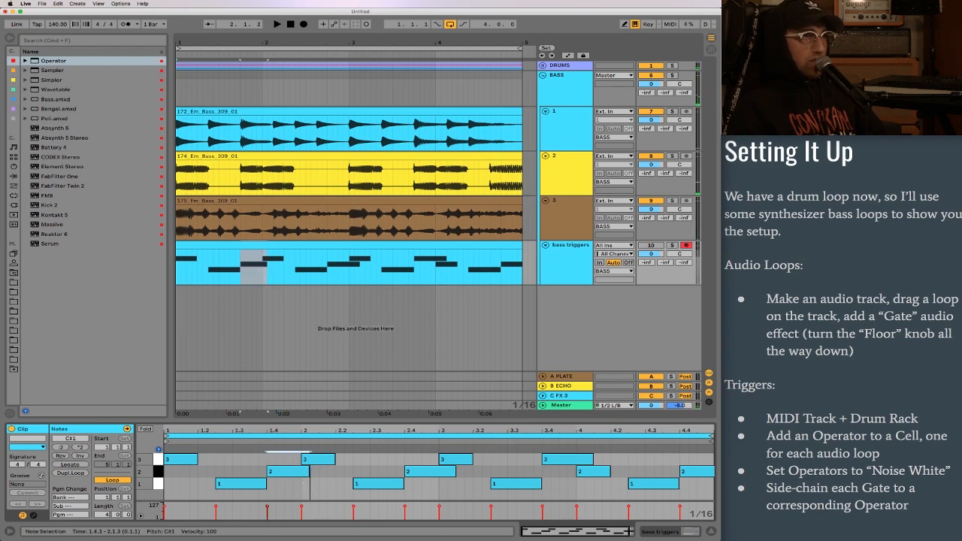
drag(455, 475, 439, 476)
drag(593, 459, 585, 460)
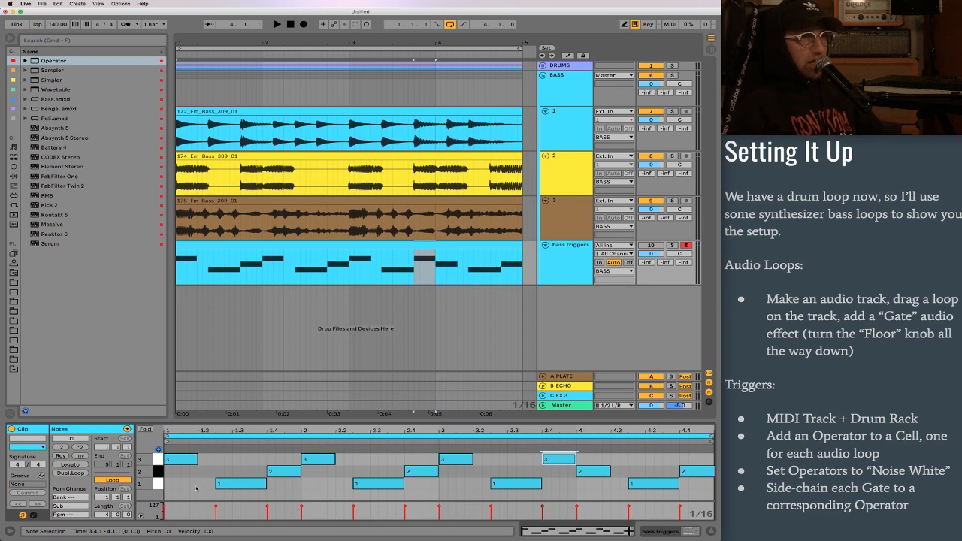
Extend two pad 1 notes back to 1.2.1 and 2.2.1, lengthen the 3.1.1 and 4.1.1 notes to 3.2.3 and 4.2.3, and play back.
click(197, 466)
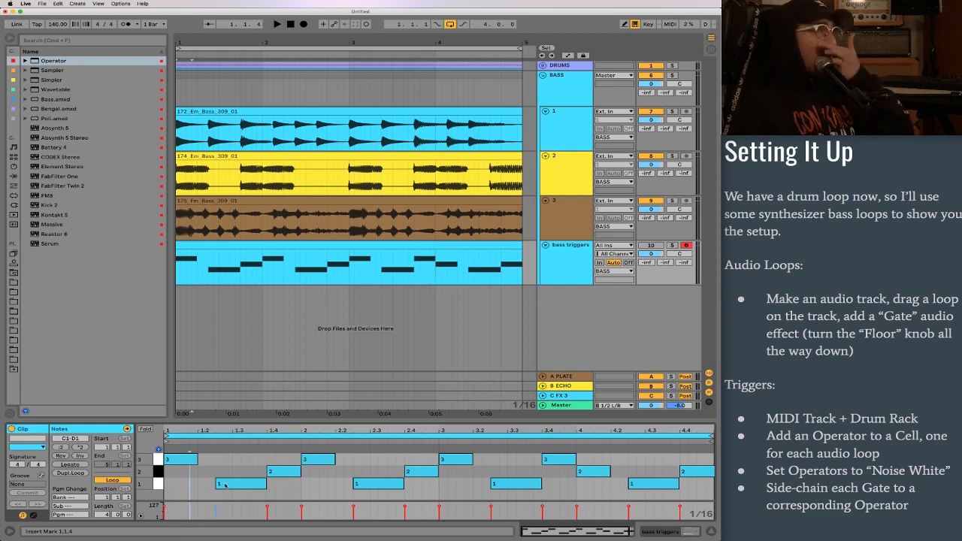
drag(217, 483, 200, 484)
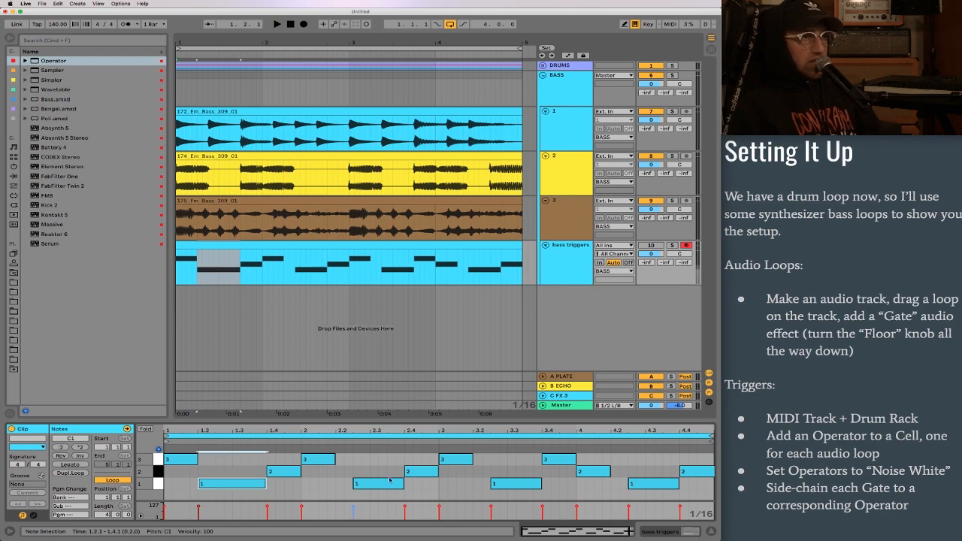
key(ctrl+d)
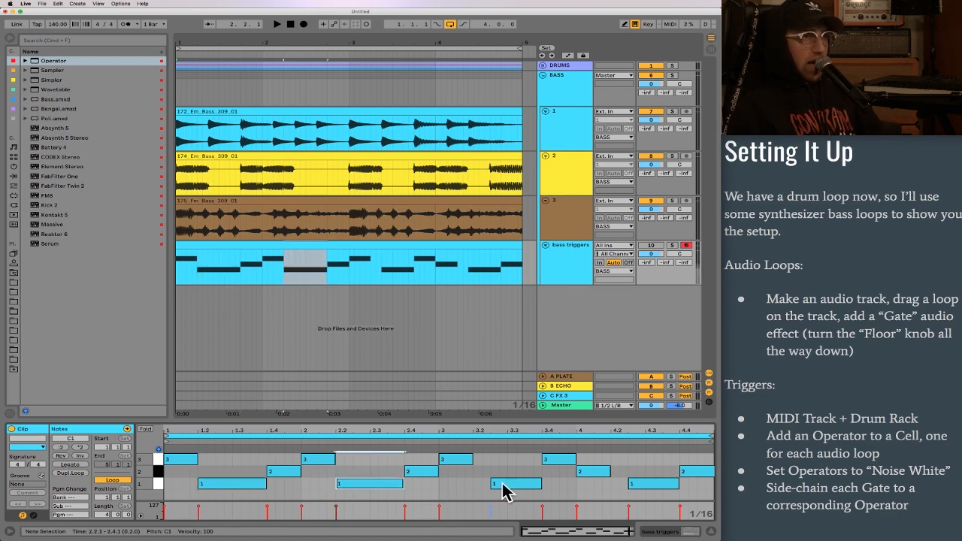
drag(474, 460, 490, 460)
click(608, 474)
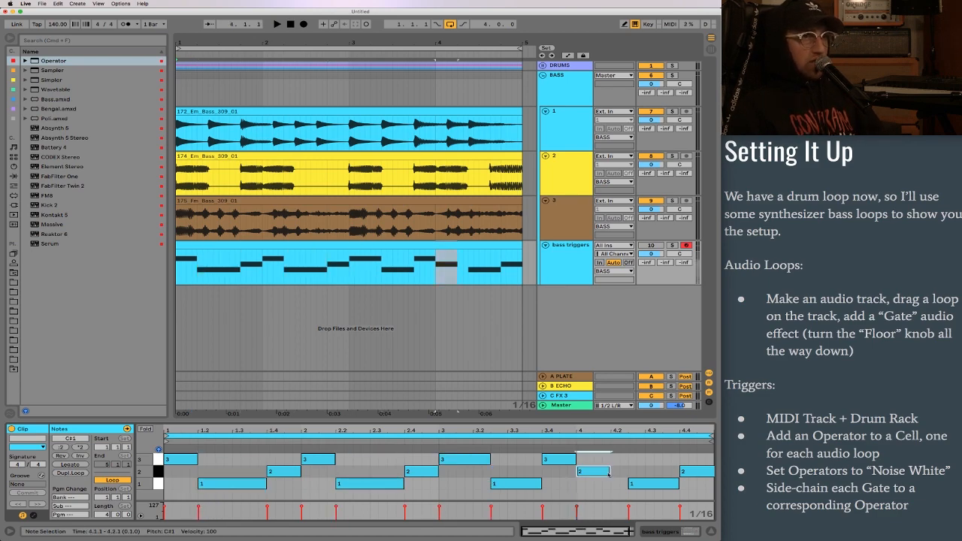
key(space)
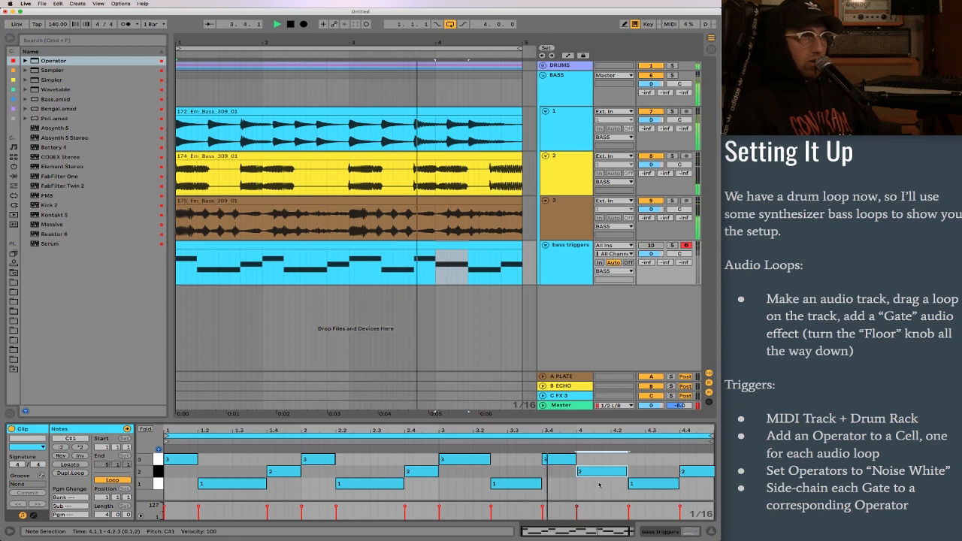
key(space)
Select the trigger notes from 2.4.1 to 4.4.1, undo a trial halving of their timing, and reverse them.
drag(664, 454, 419, 502)
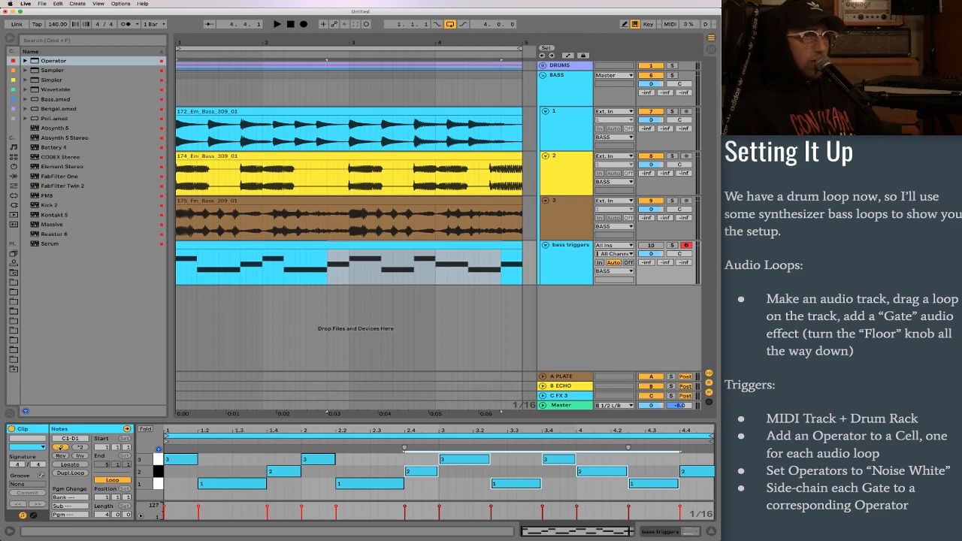
click(60, 448)
key(ctrl+z)
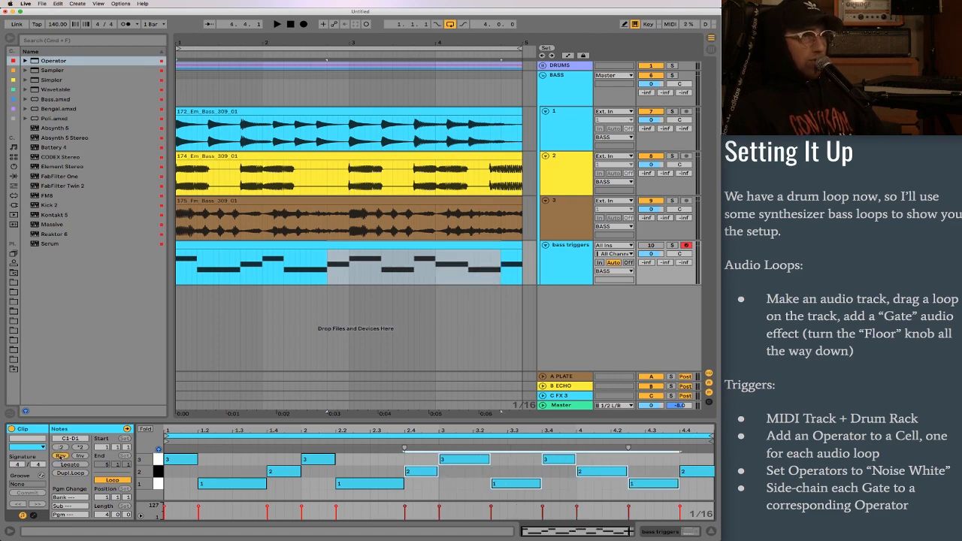
click(60, 455)
Move the overlapping pad 3 note to 3.3.1 and the overlapping pad 2 note in bar 4 to 4.3.1, and play the clip.
click(507, 487)
drag(508, 464, 524, 466)
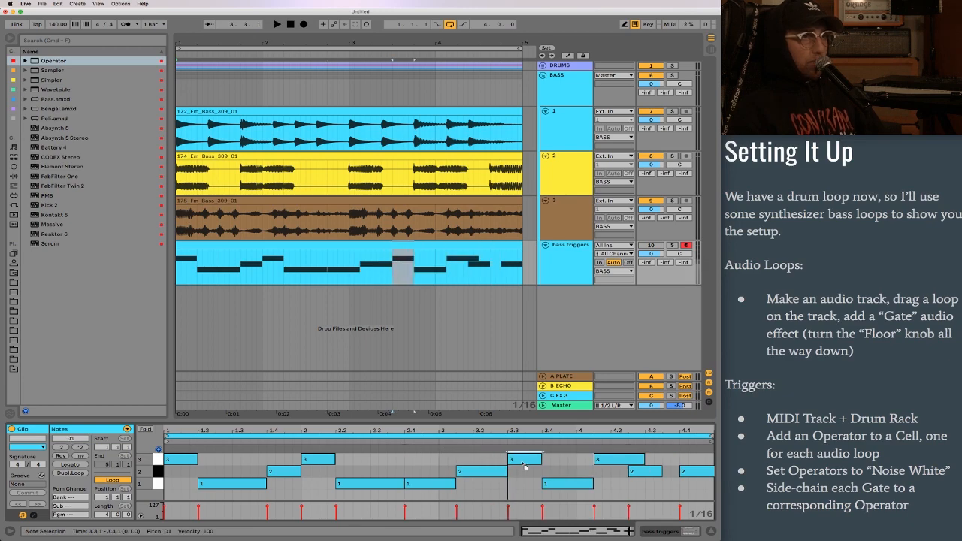
drag(658, 471, 665, 479)
key(space)
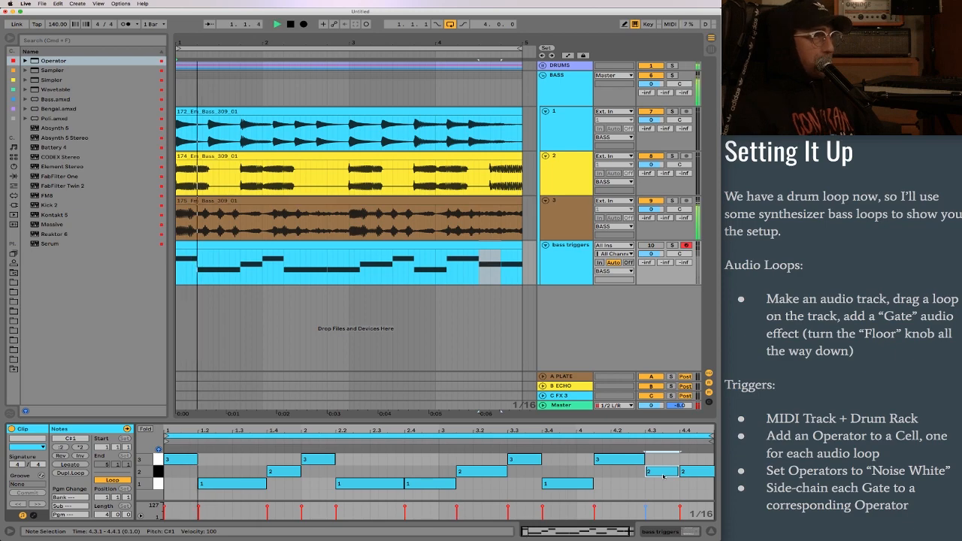